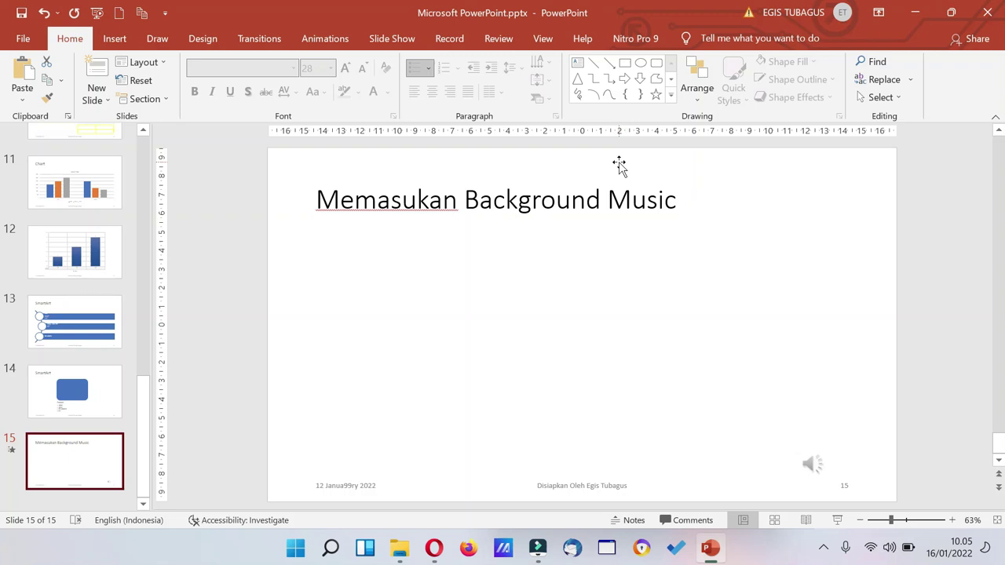
Add a Title Only slide 16 and type 'Online Video' as its title.
left_click(97, 93)
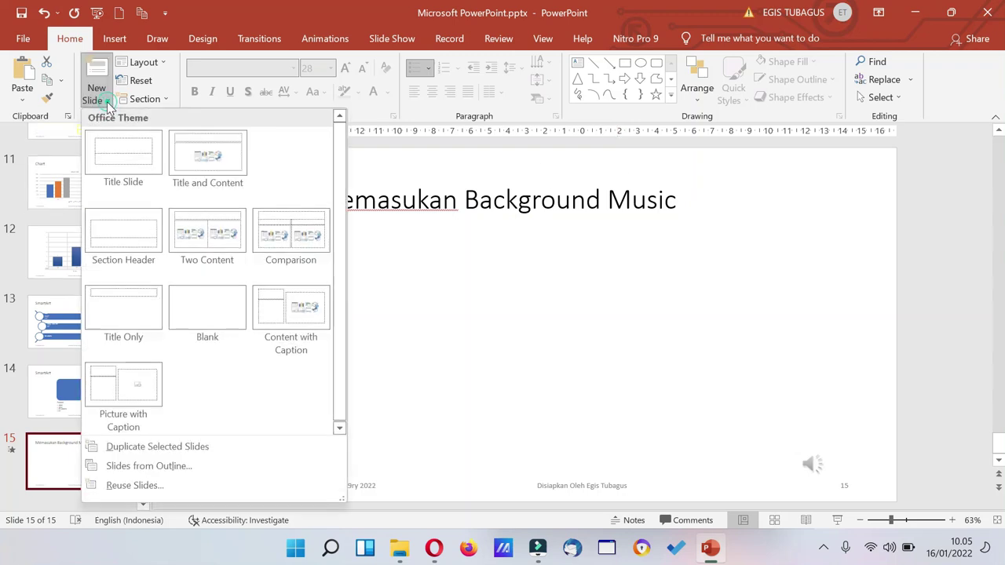
left_click(131, 322)
left_click(448, 209)
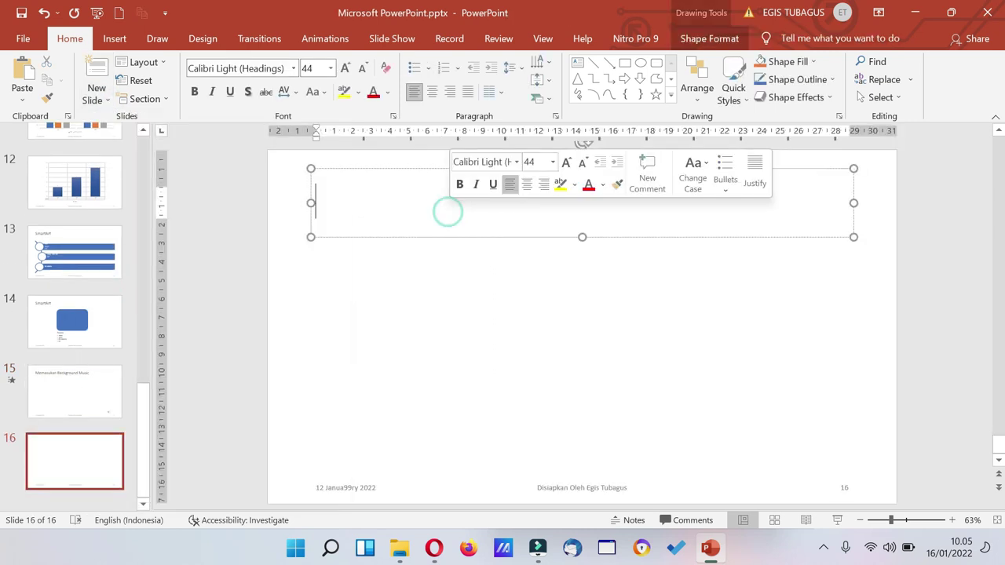
type("Online V")
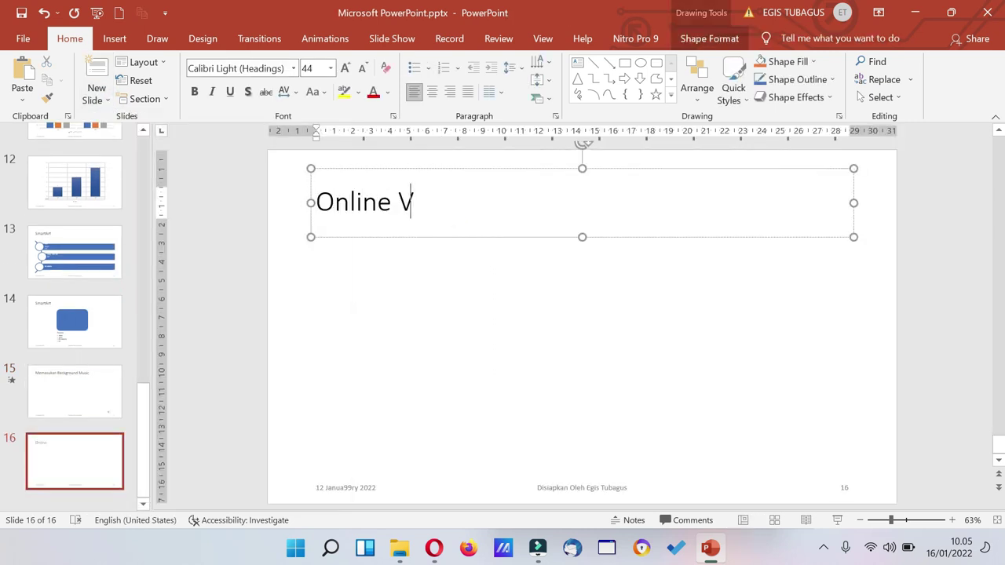
type("ideo")
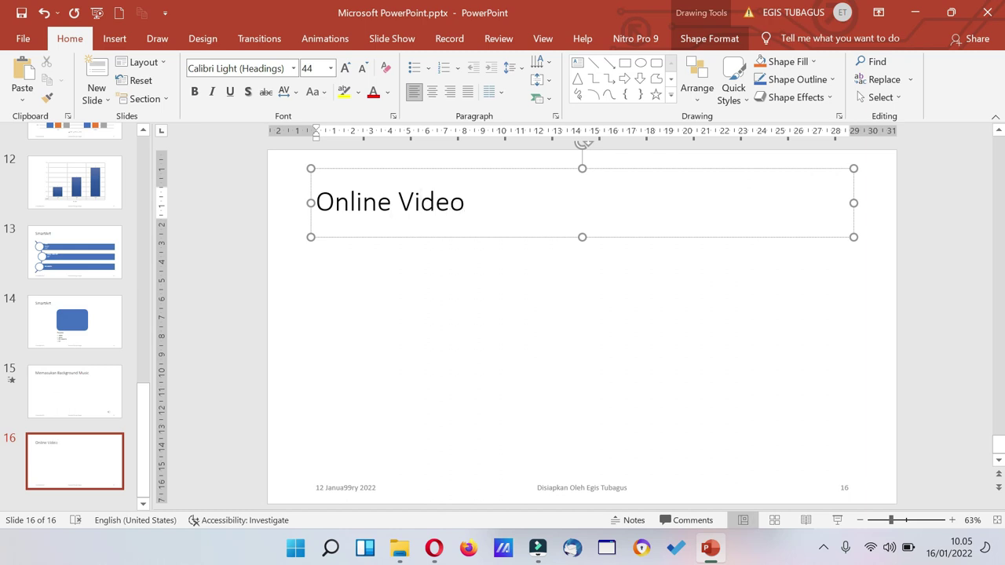
left_click(435, 328)
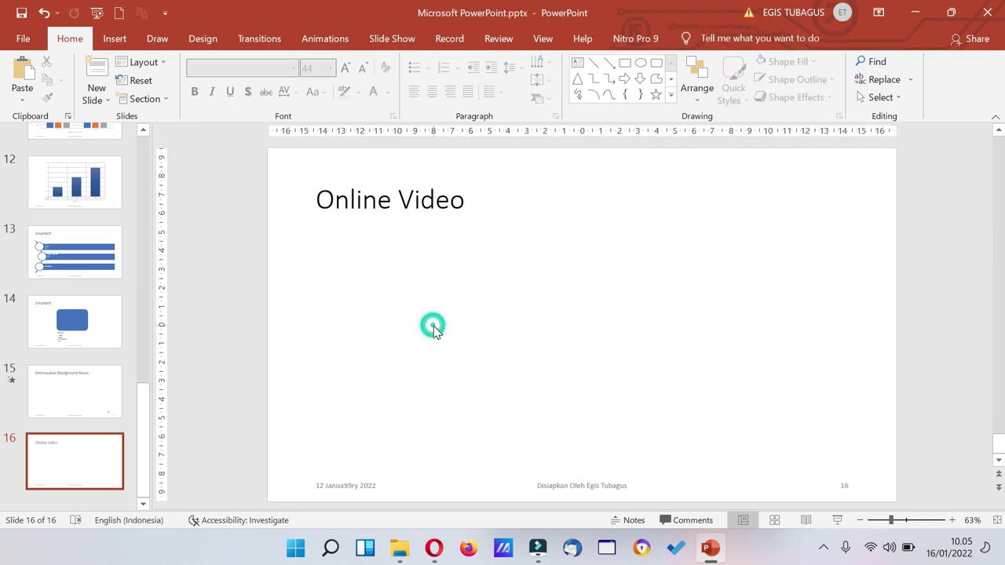
Paste the HR analytics dashboard YouTube URL into Online Videos and insert it on the slide.
left_click(126, 44)
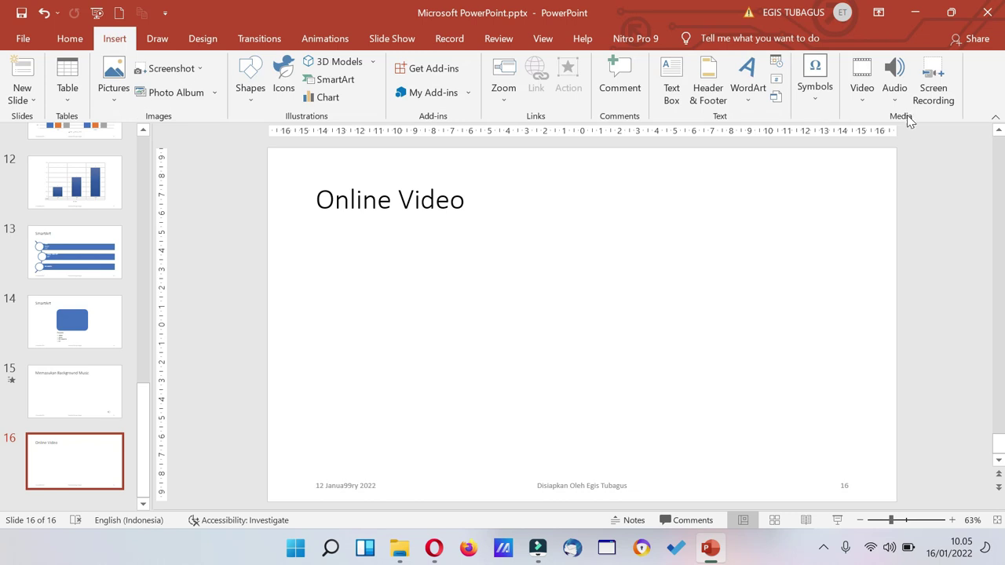
left_click(860, 101)
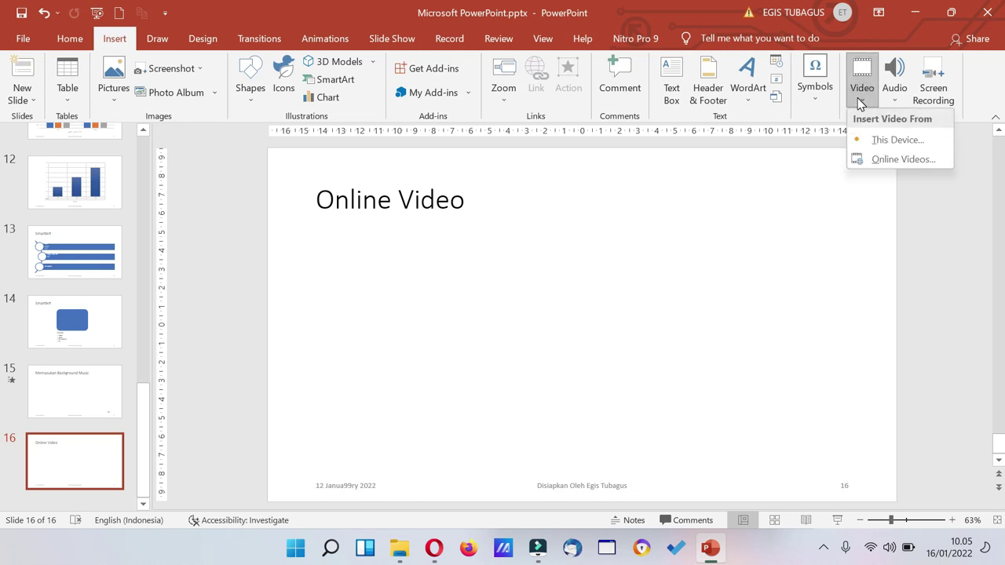
left_click(925, 161)
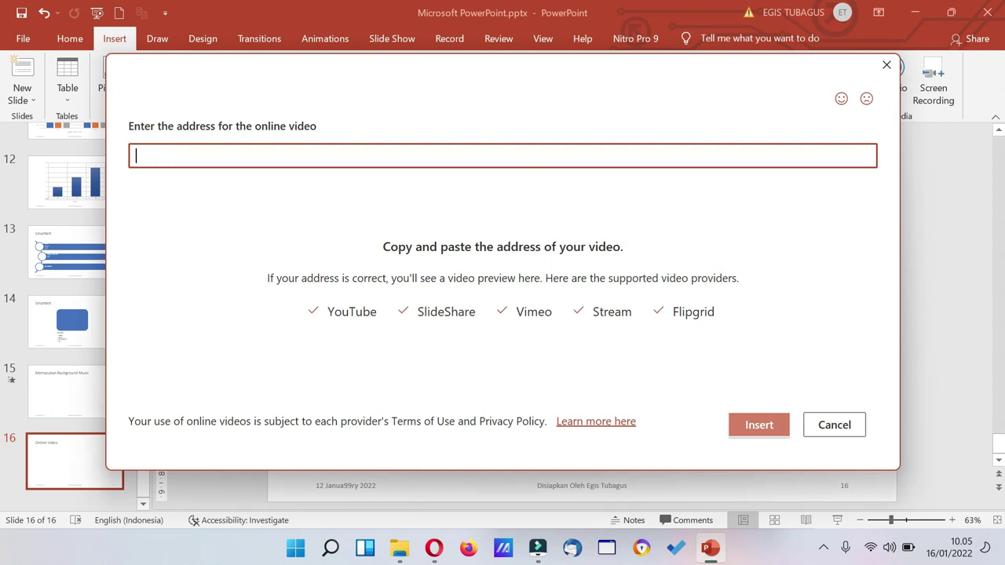
type("https://www.youtube.com/watch?v=7HwMWmBY1SE&t=658s")
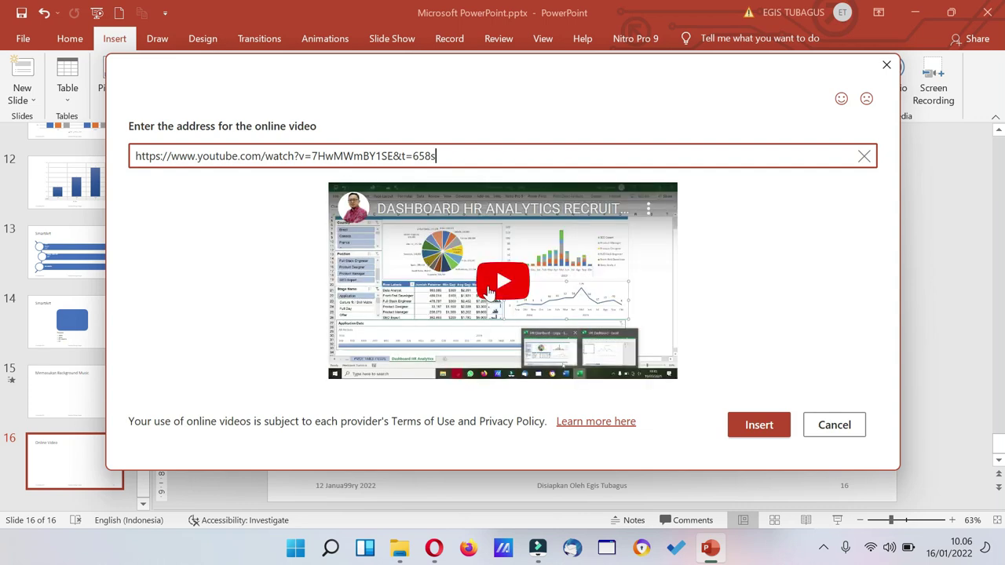
left_click(769, 432)
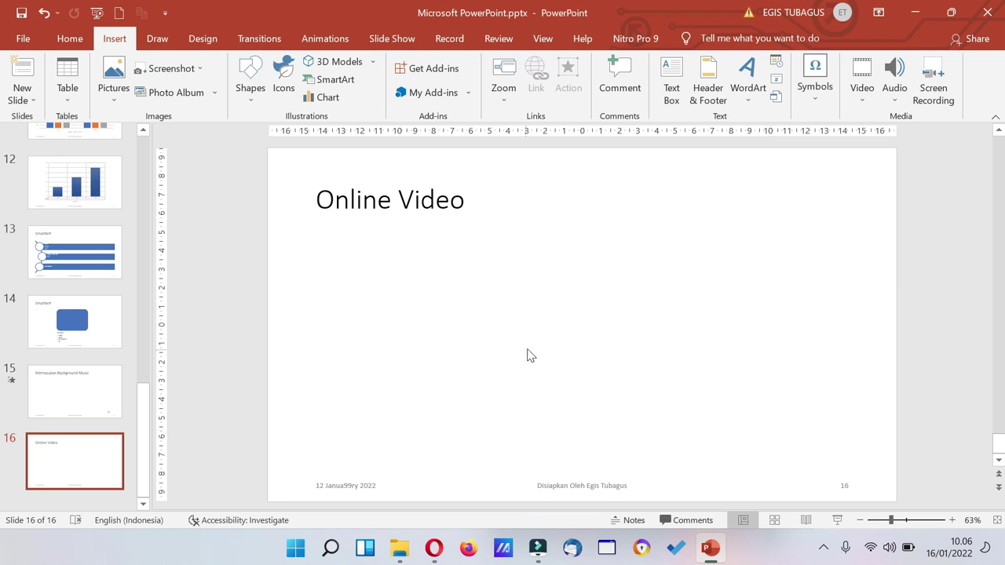
Resize the YouTube video to about 23.23 × 13.12 cm, then test-play, rewind and pause it.
left_click_drag(517, 362, 344, 459)
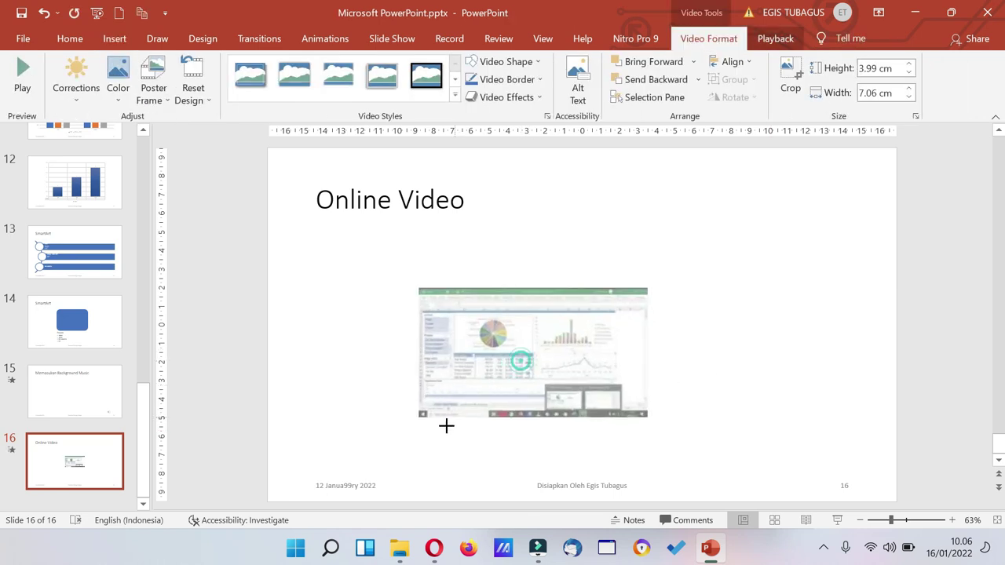
mouse_move(647, 289)
left_mouse_down()
mouse_move(832, 185)
mouse_move(776, 215)
left_mouse_up()
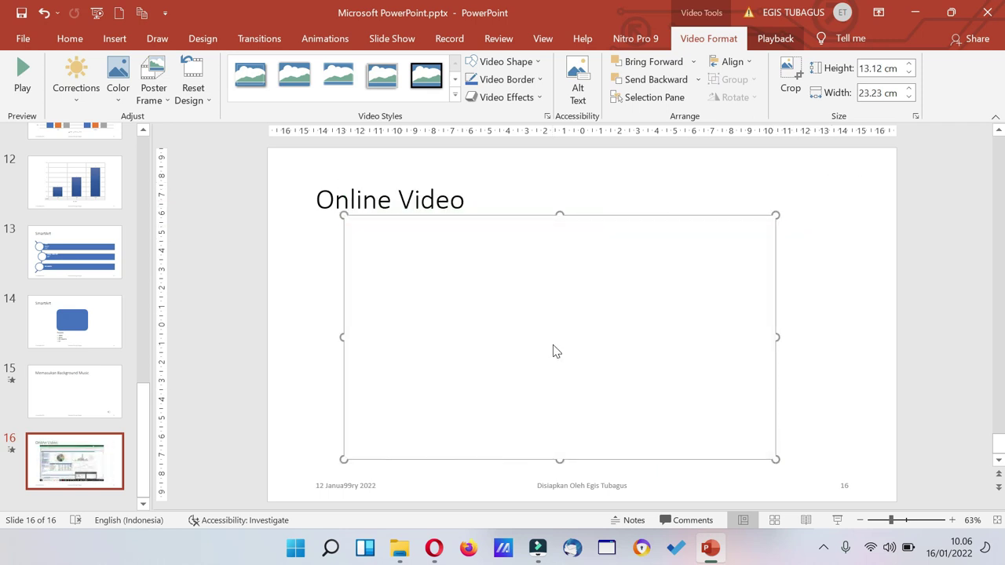
left_click(554, 355)
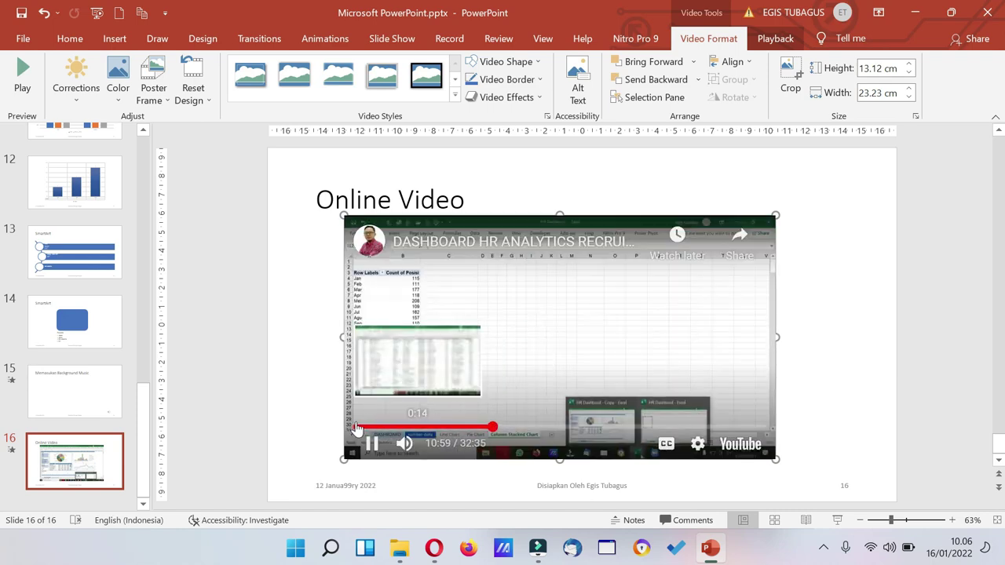
left_click(355, 428)
left_click(371, 444)
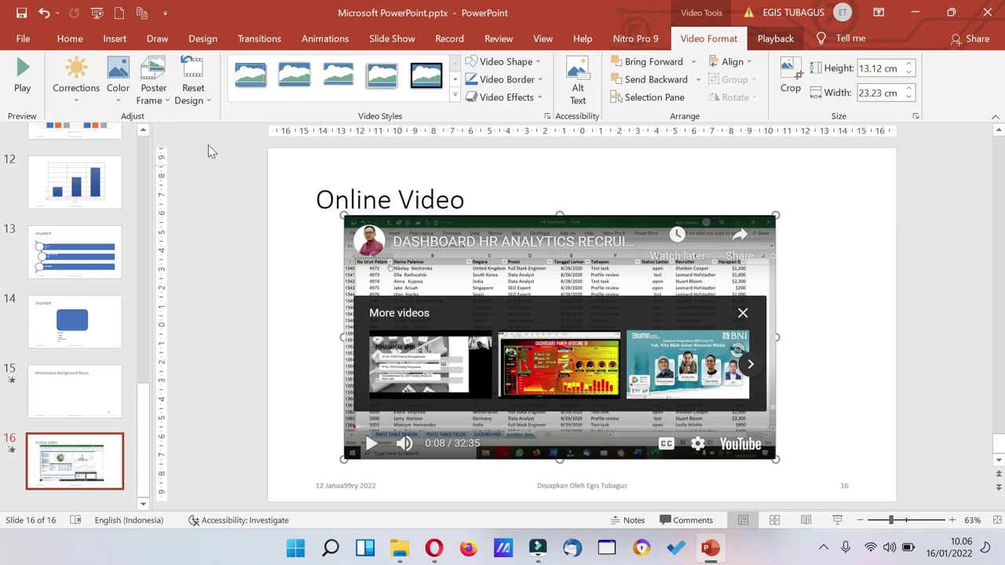
left_click(79, 40)
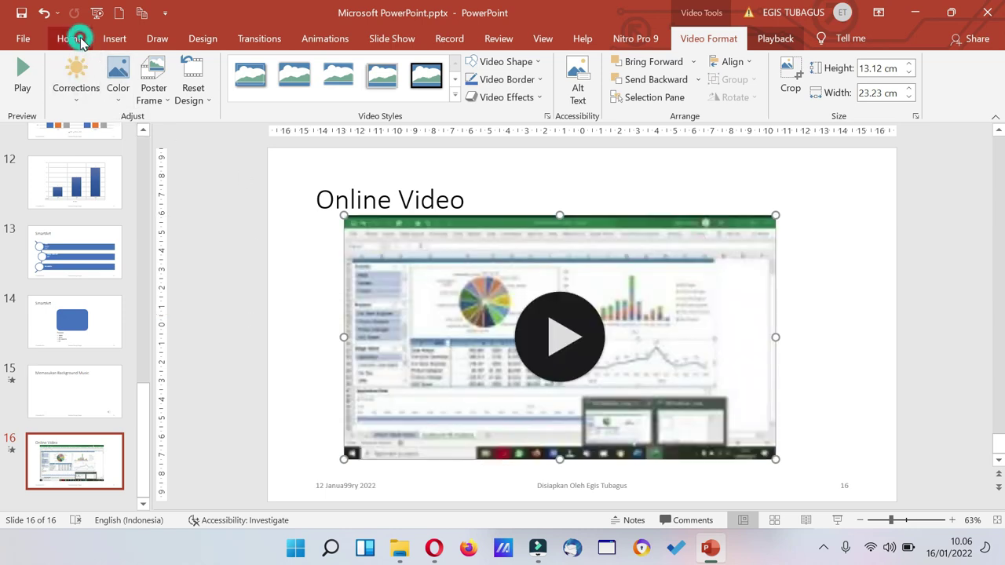
Add Title and Content slide 17 titled 'Video', leaving its content placeholder empty.
left_click(99, 99)
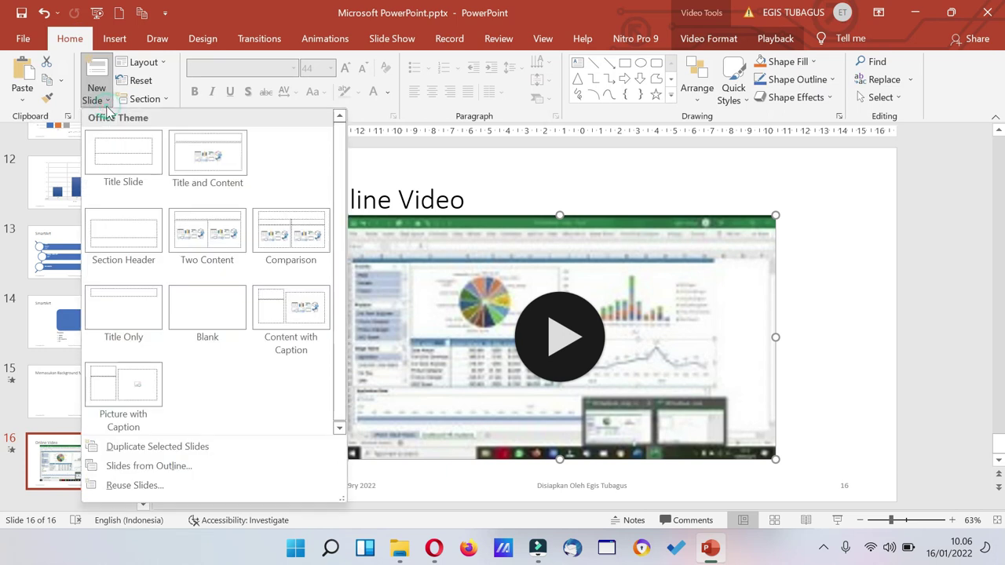
left_click(208, 165)
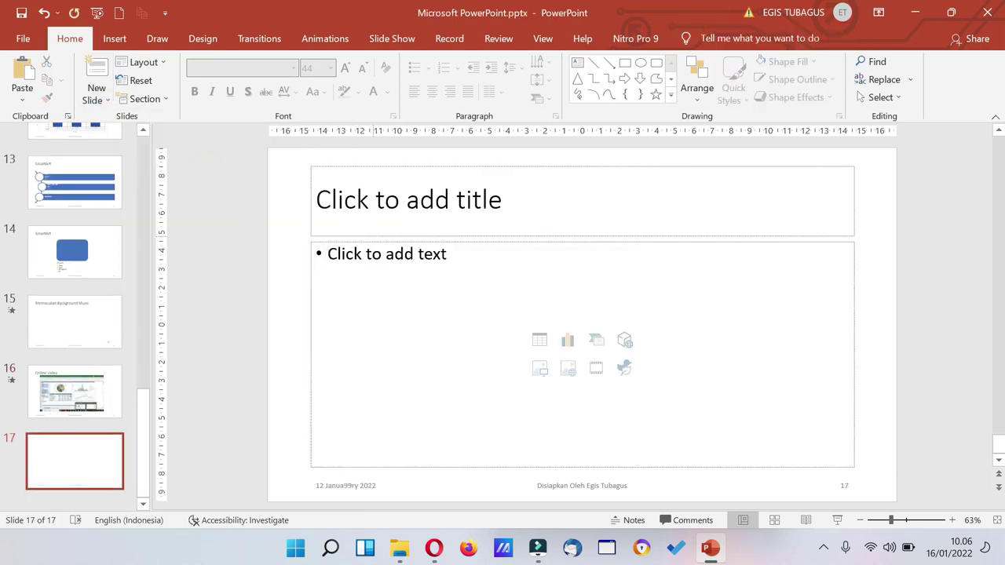
left_click(393, 217)
type("Vo")
key("BackSpace")
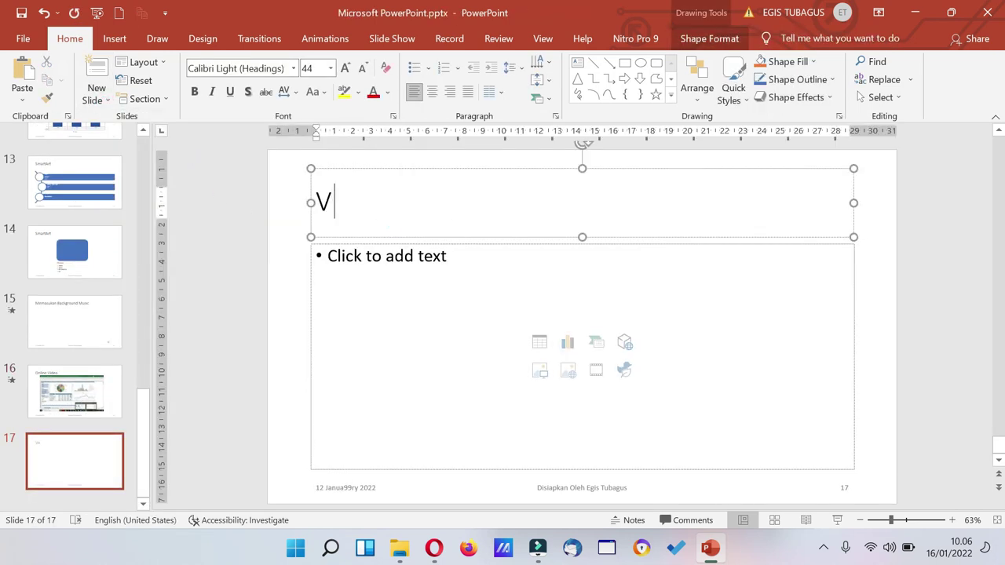
type("ideo")
left_click(381, 327)
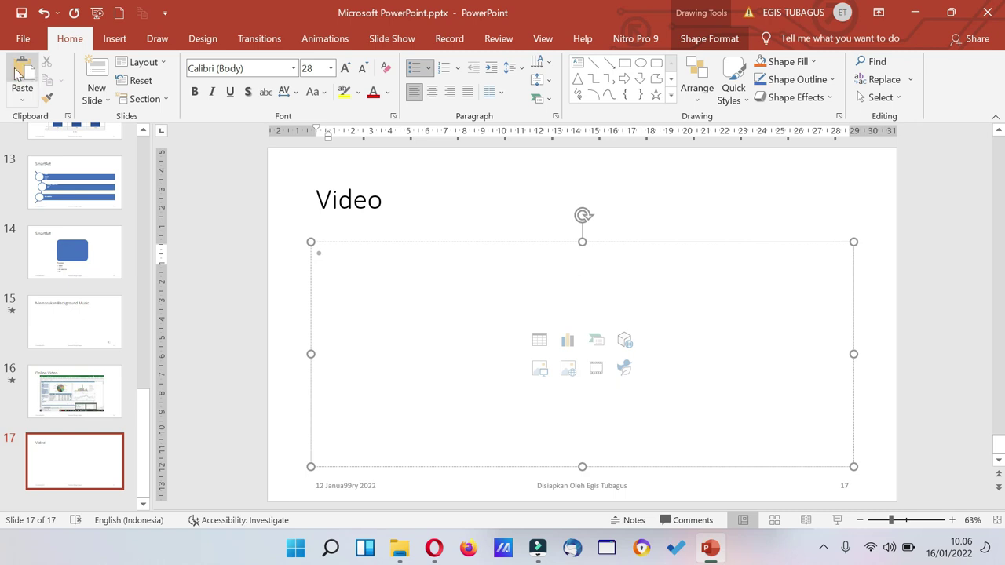
left_click(114, 39)
left_click(862, 88)
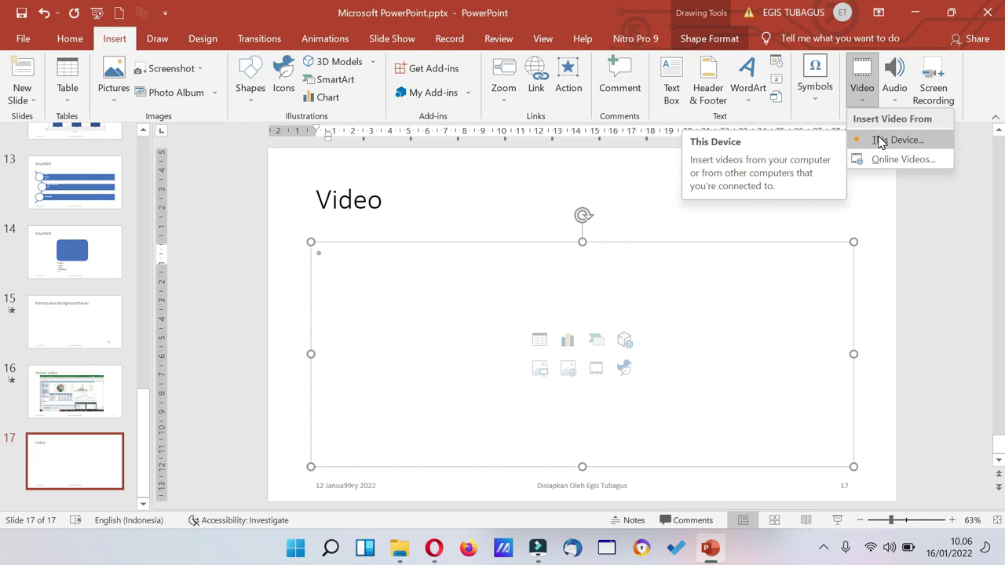
Insert the local file 1.01 PowerPoint Interface.mp4 into the content placeholder.
left_click(596, 369)
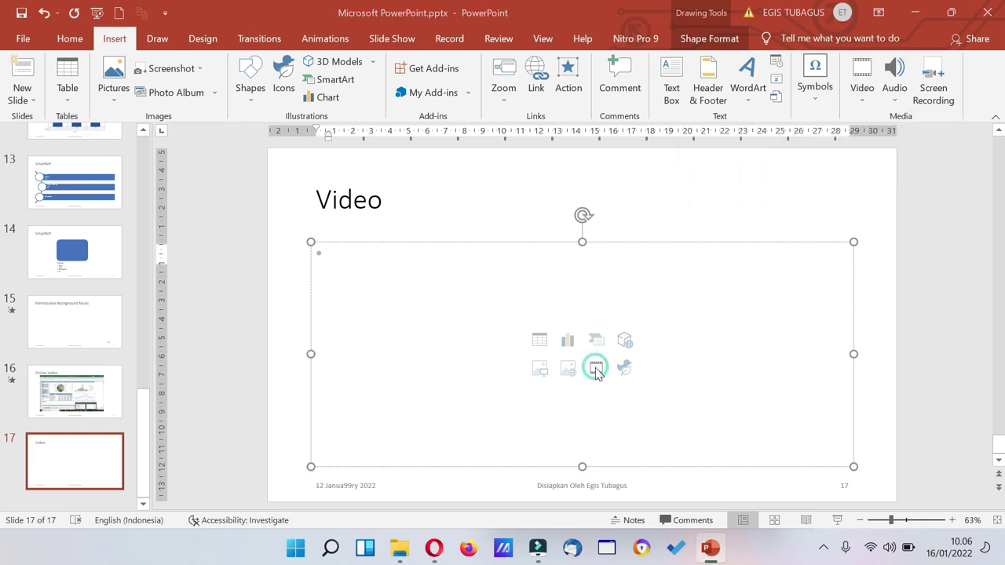
left_click(275, 153)
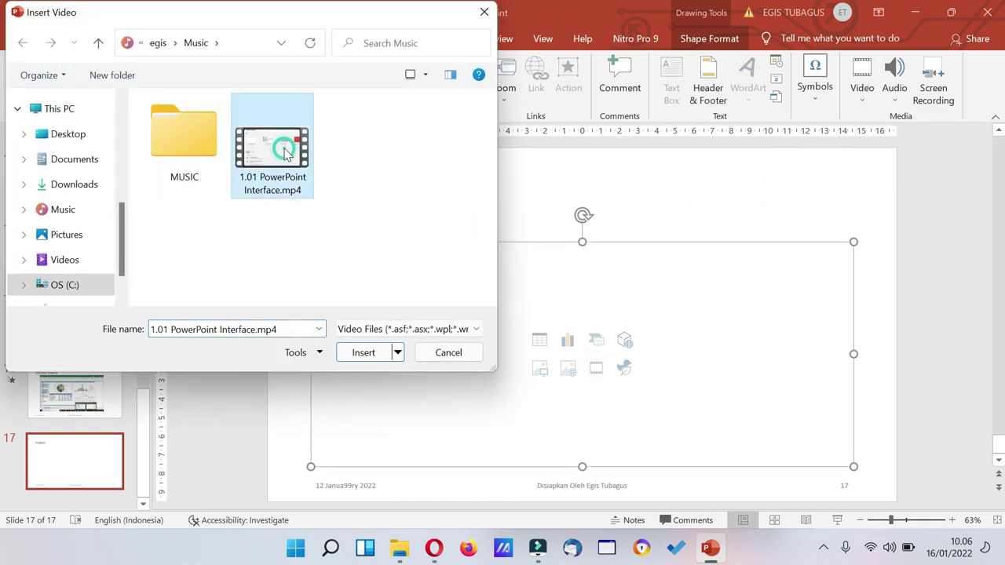
left_click(355, 351)
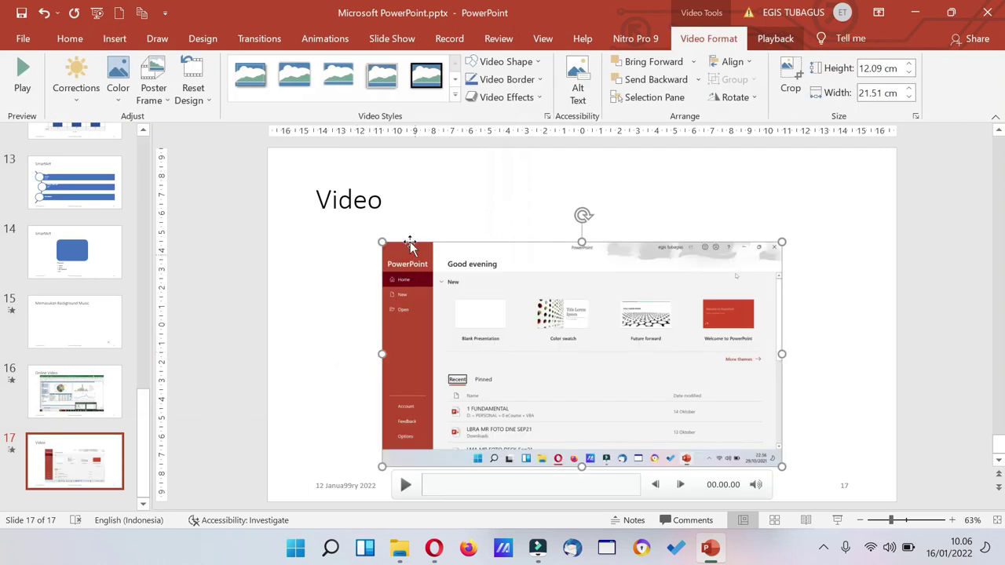
Enlarge the video to 24.28 × 13.65 cm, preview it, and start the slide show.
left_click_drag(383, 241, 340, 218)
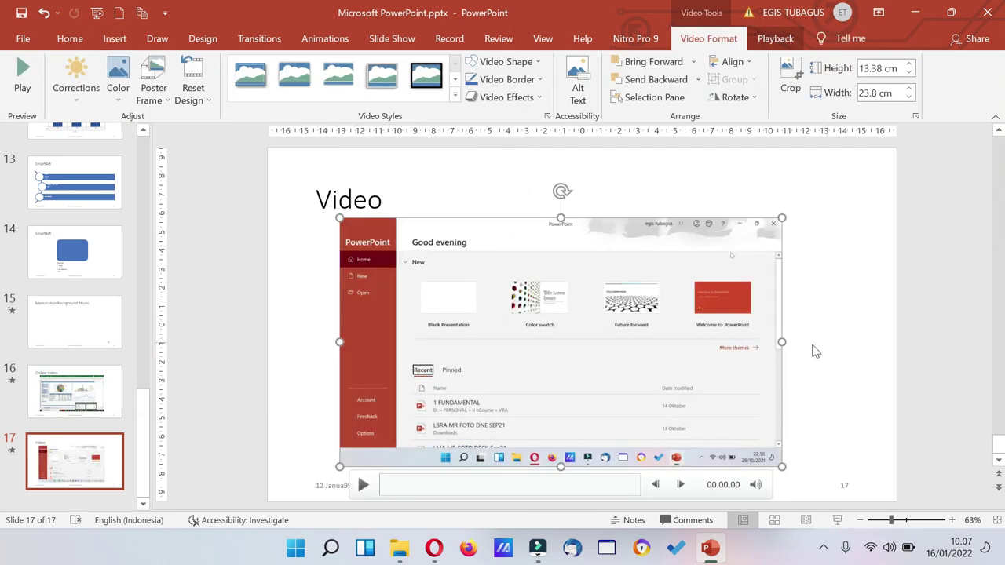
left_click_drag(782, 471, 791, 472)
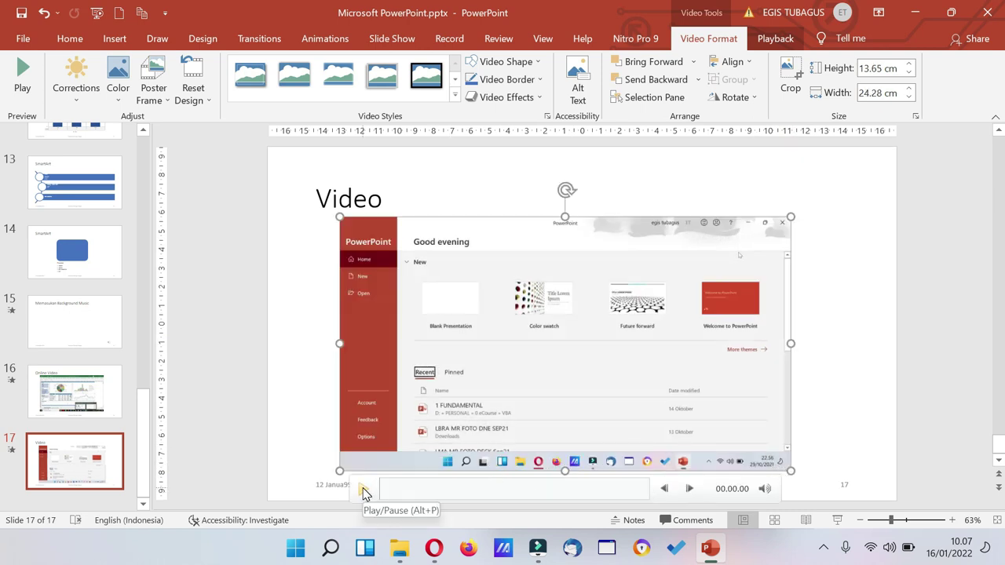
left_click(364, 491)
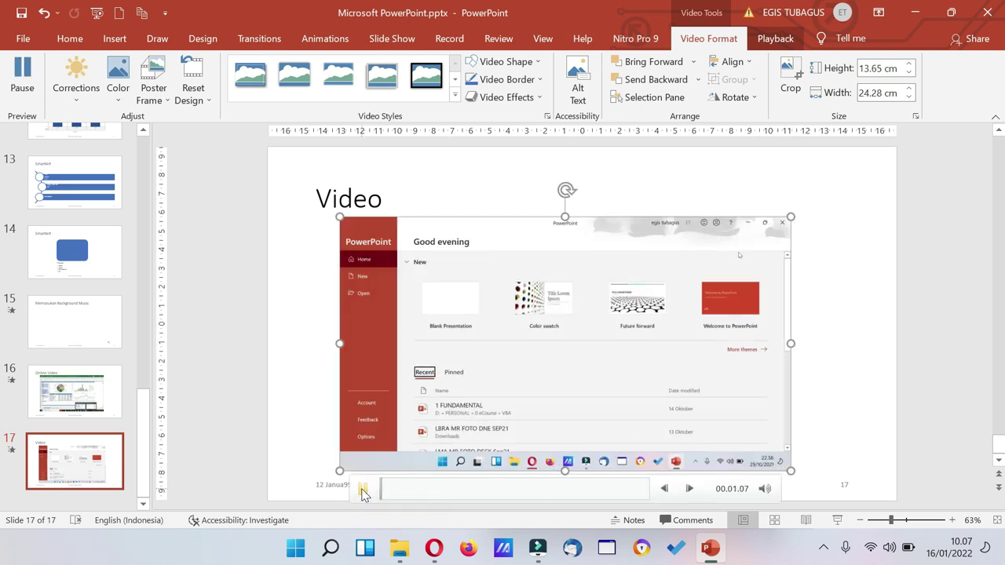
left_click(364, 491)
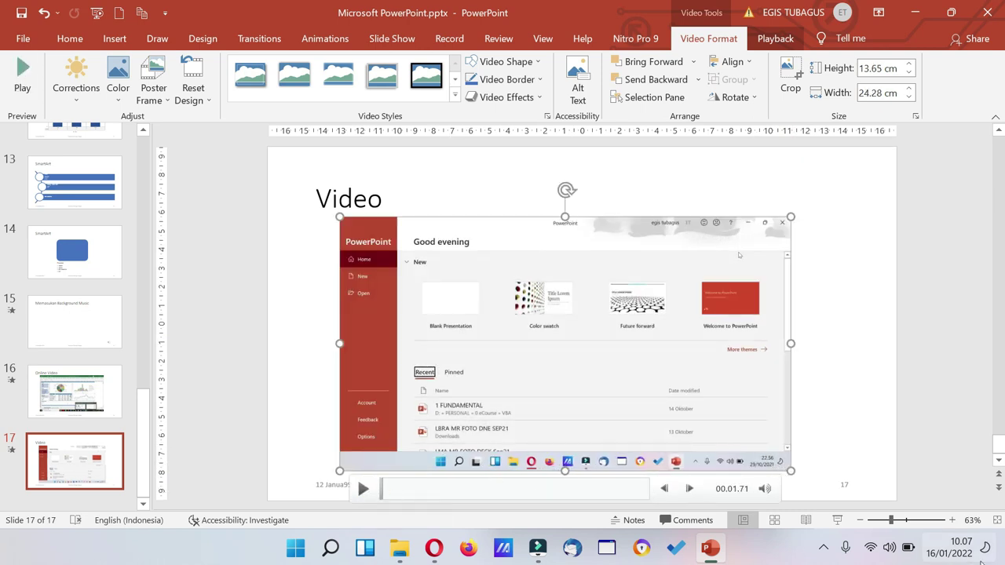
left_click(837, 520)
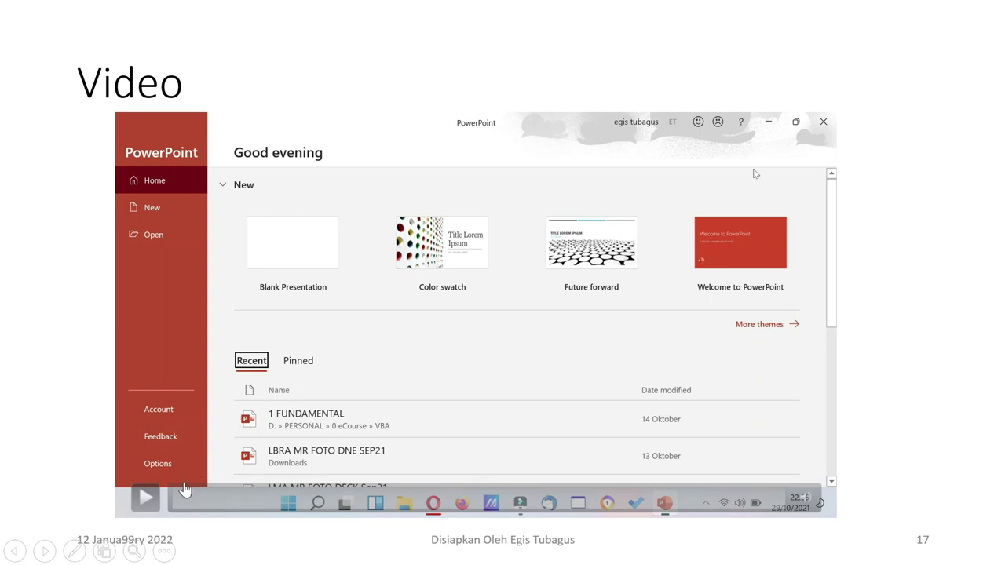
left_click(146, 505)
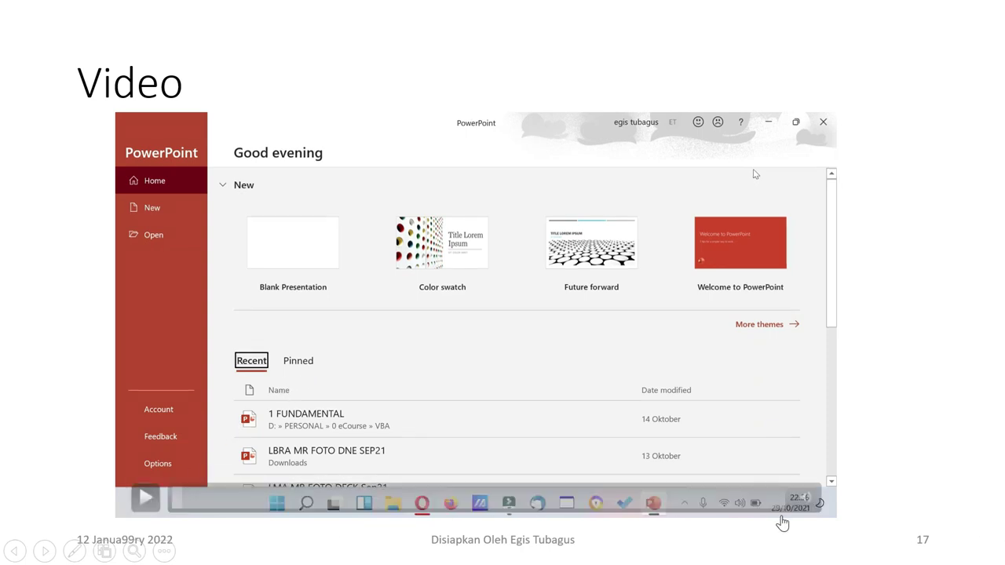
mouse_move(809, 503)
left_click_drag(806, 466, 821, 422)
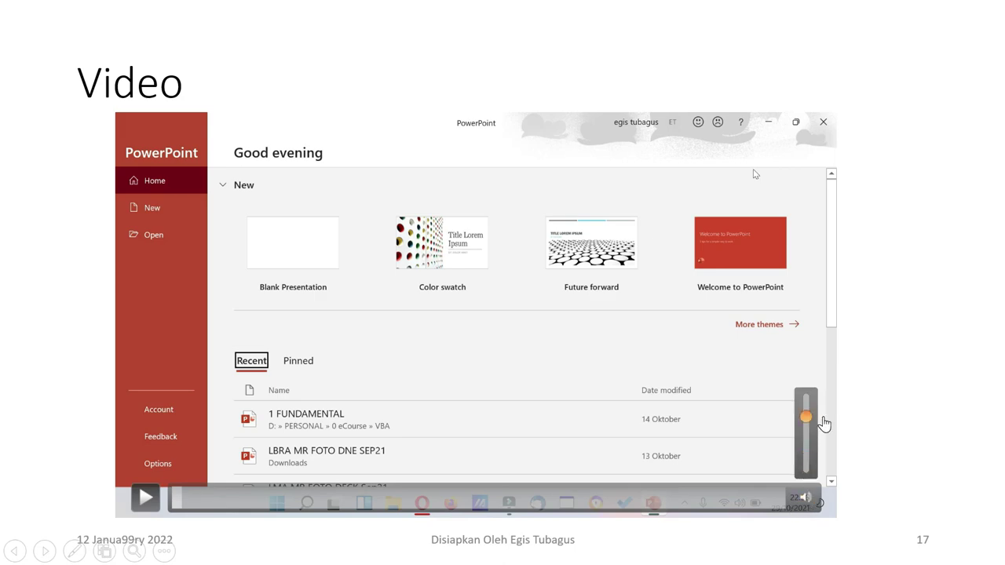
left_click(144, 502)
key("Escape")
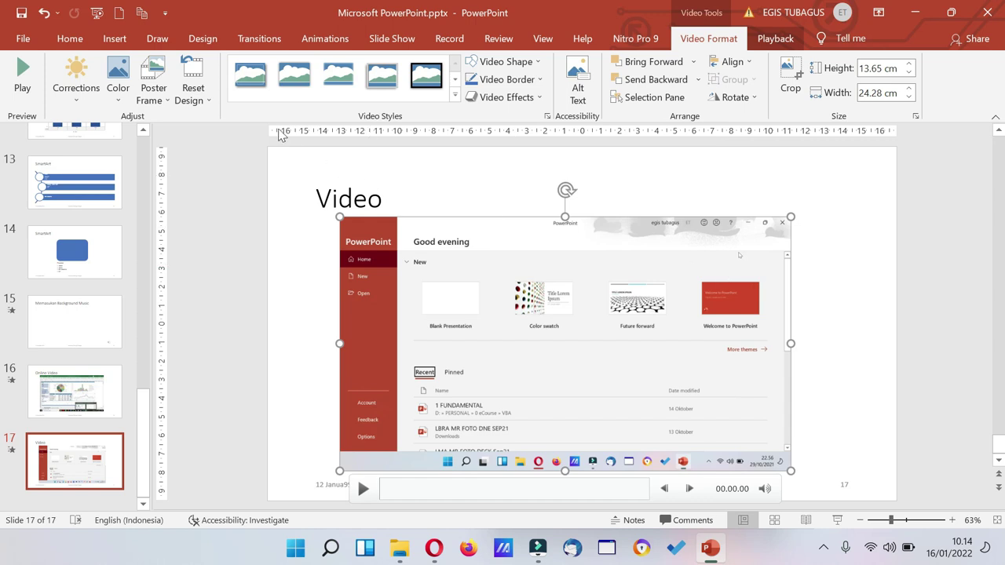
Apply the first video style and preview the clip, pausing it at 00.02.48.
left_click(250, 83)
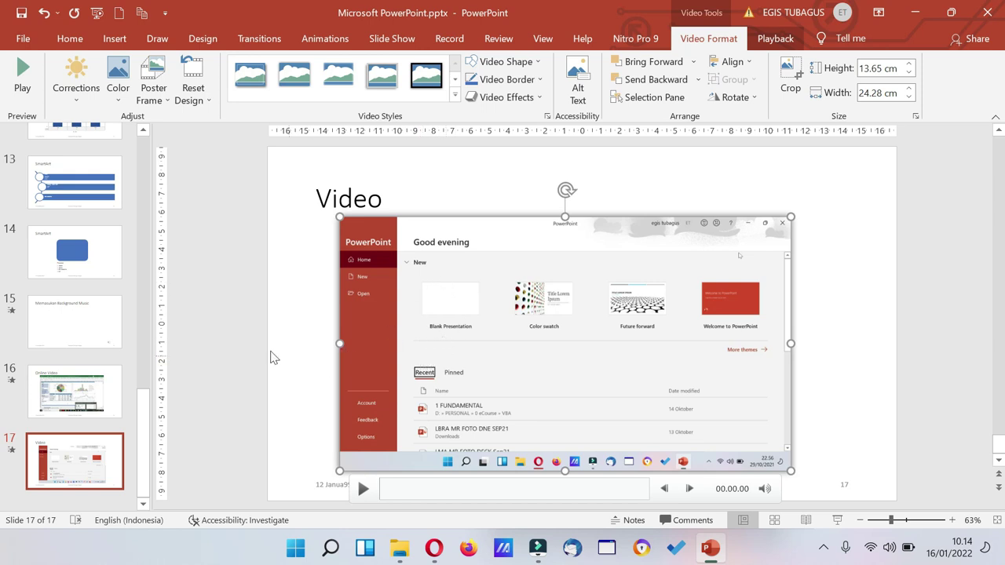
left_click(22, 77)
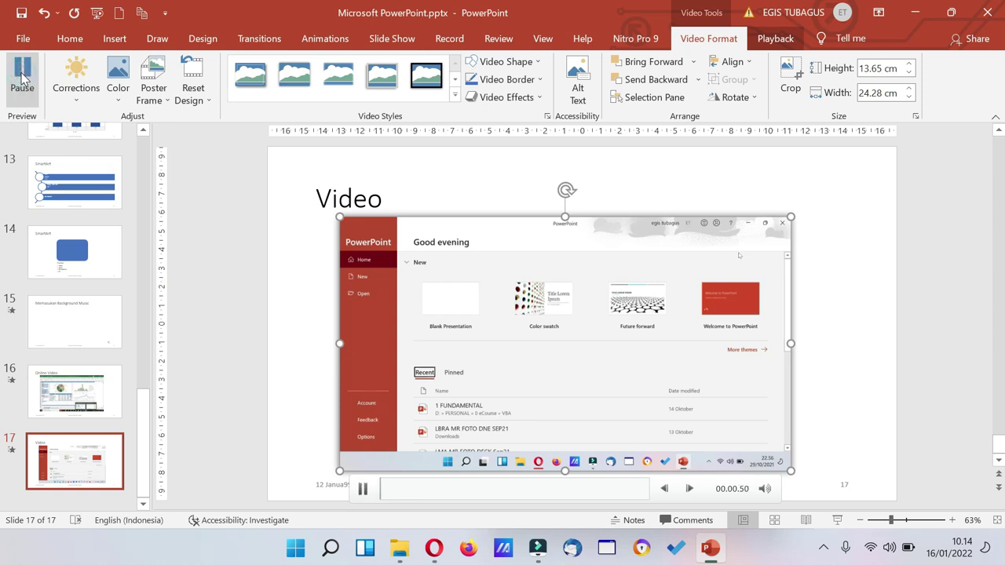
left_click(22, 76)
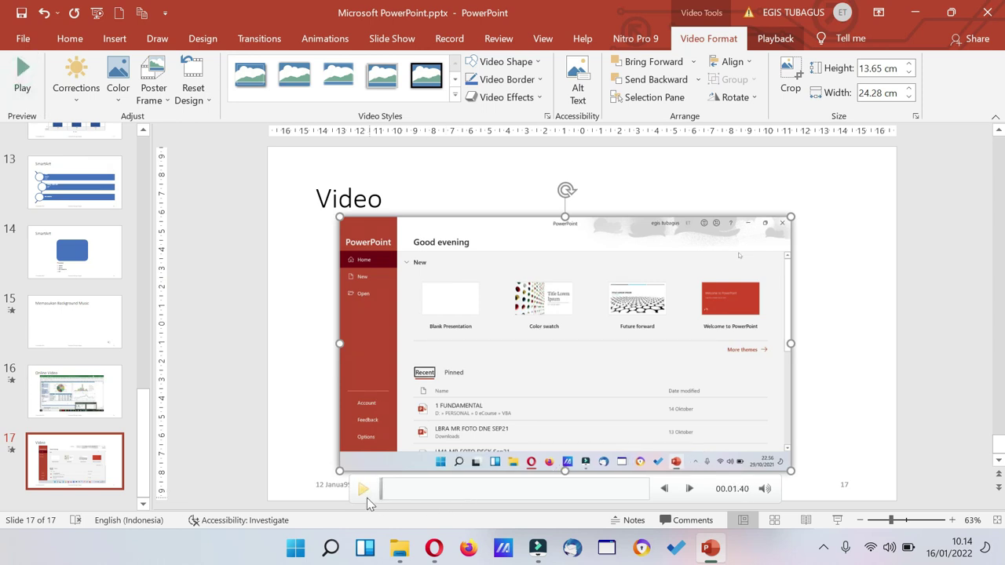
left_click(363, 490)
left_click(365, 492)
left_click(75, 93)
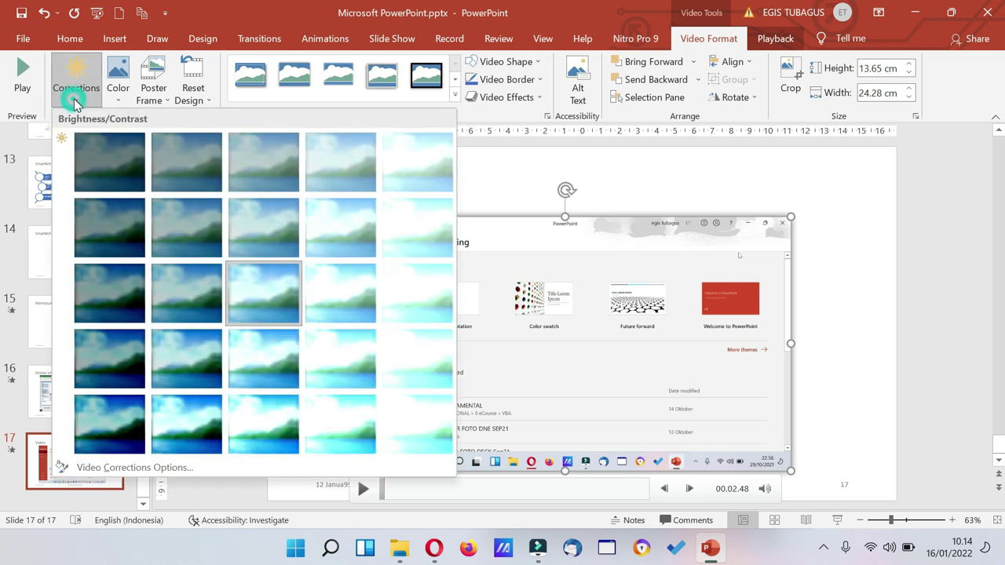
Try a brighter Corrections preset, then switch to the dim, low-contrast top-left preset.
left_click(323, 317)
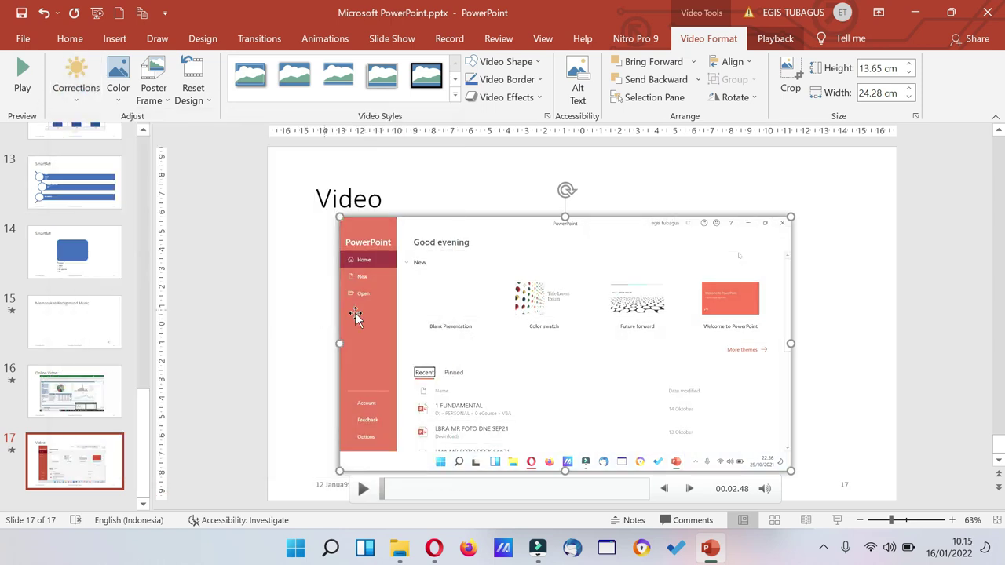
left_click(77, 91)
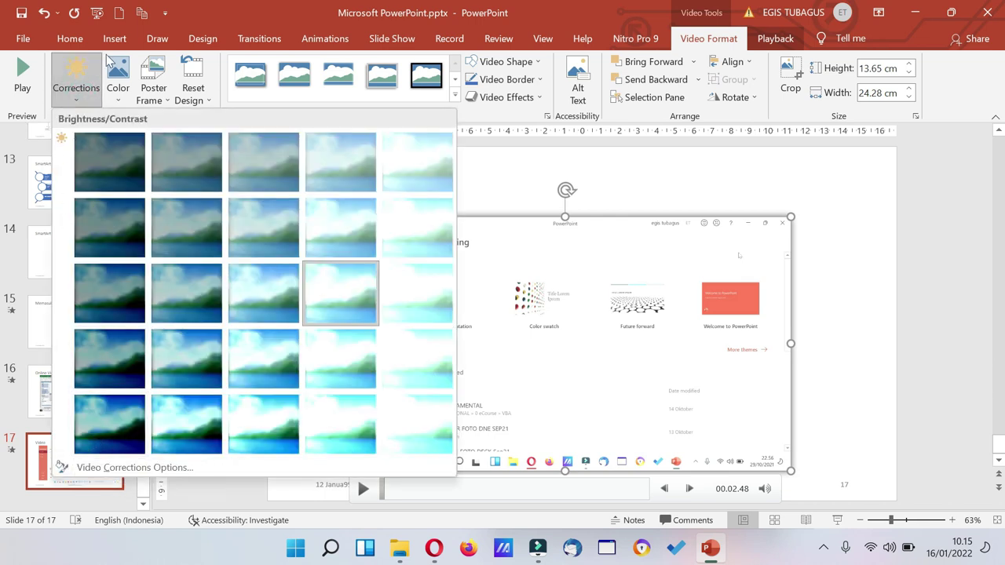
left_click(100, 153)
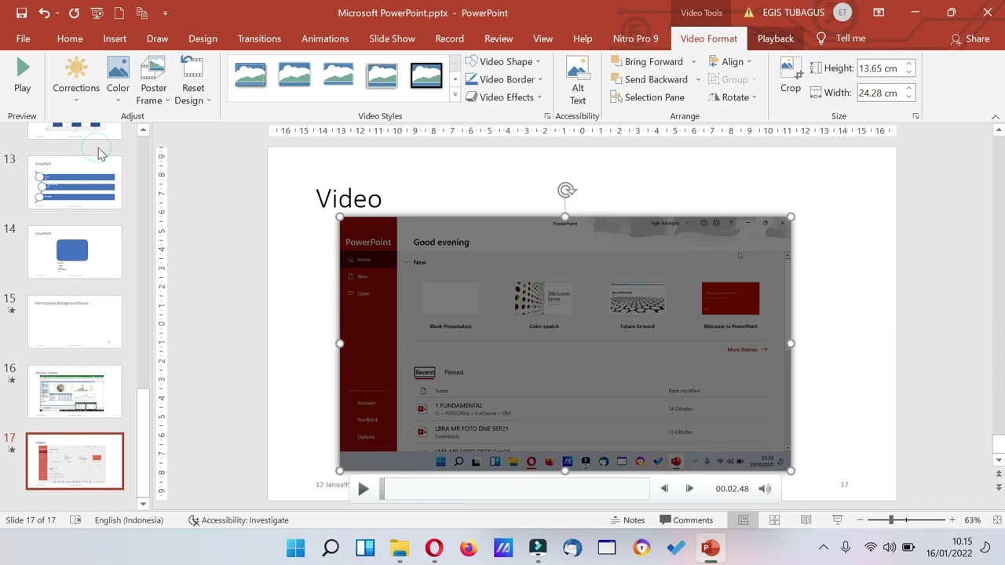
left_click(77, 88)
left_click(115, 92)
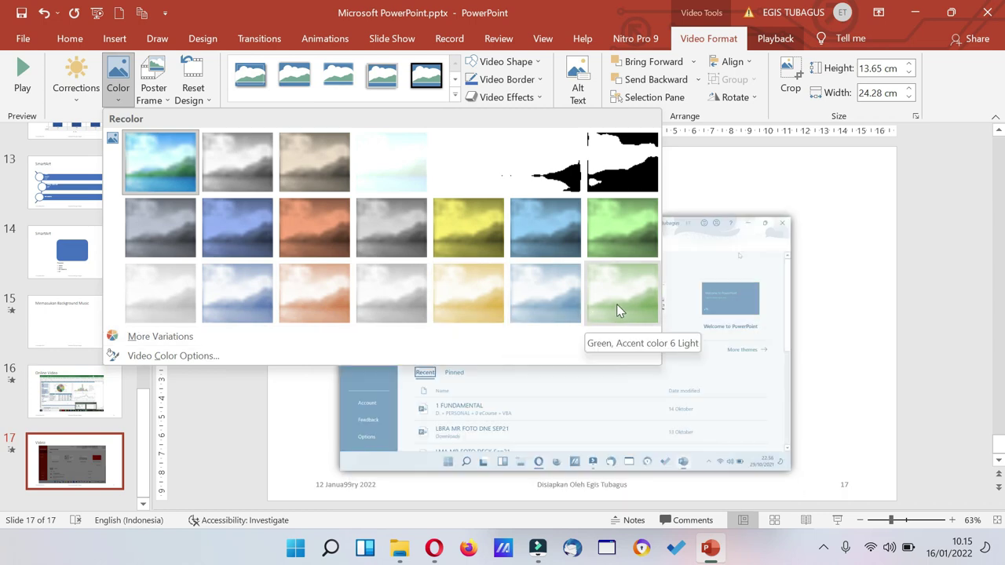
Tint the video Green Accent 6 Light, check Poster Frame, then Reset Design to remove the recolor.
left_click(618, 303)
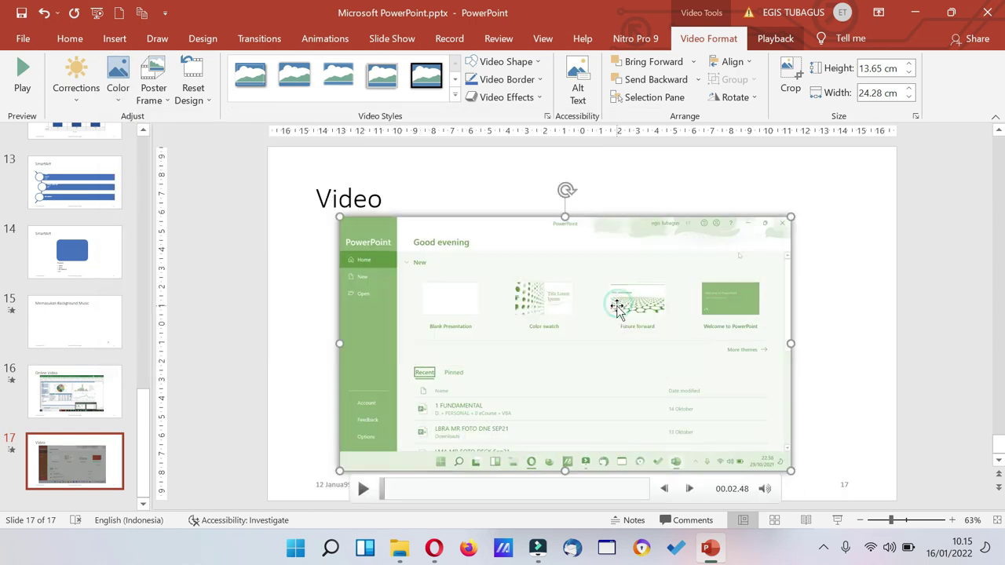
left_click(188, 100)
left_click(154, 99)
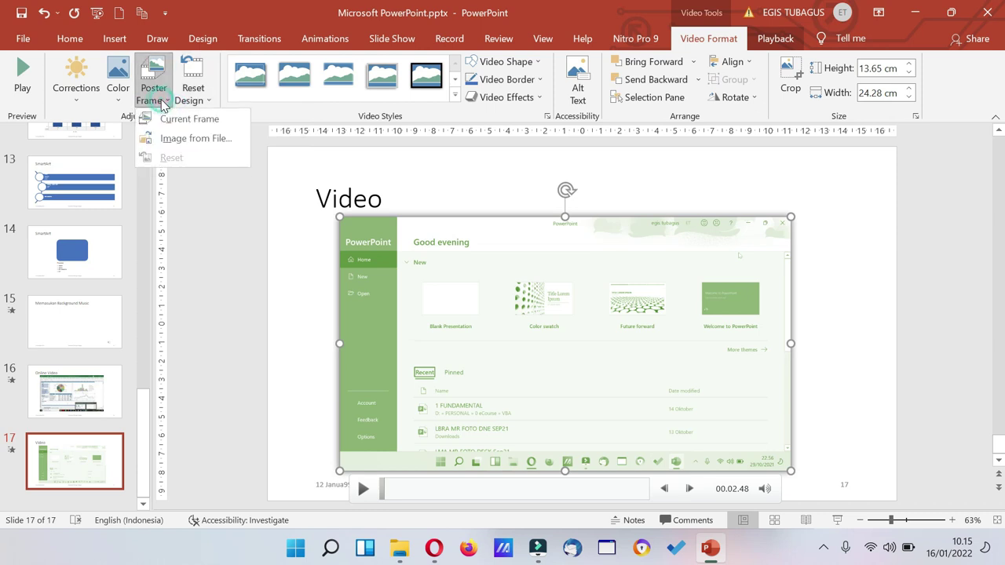
left_click(157, 101)
left_click(164, 105)
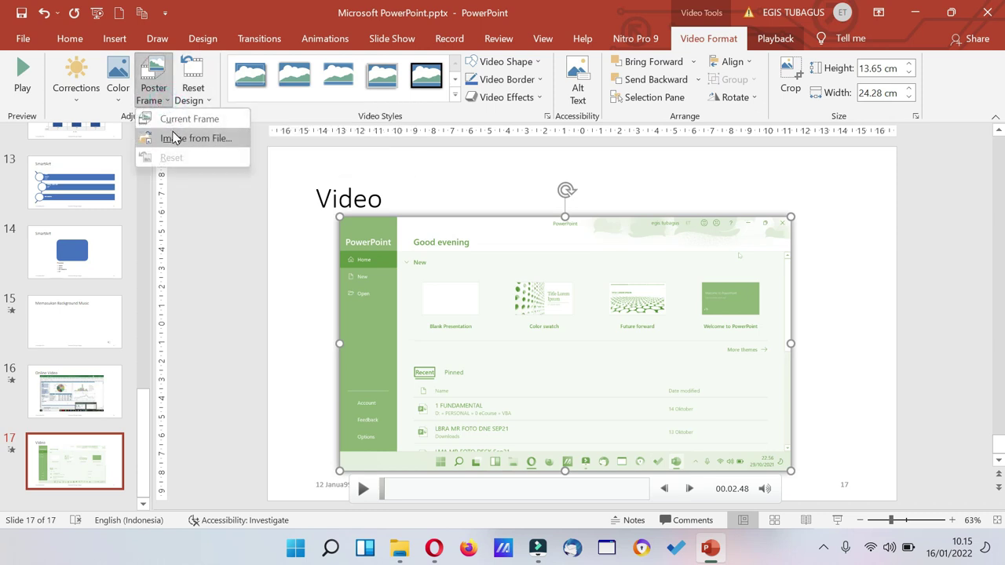
left_click(208, 109)
left_click(206, 102)
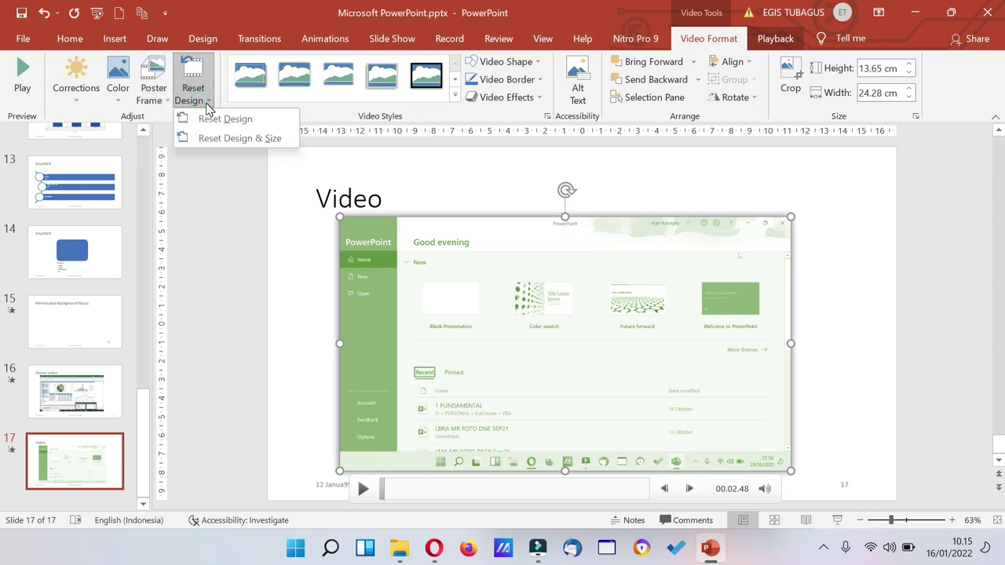
left_click(211, 117)
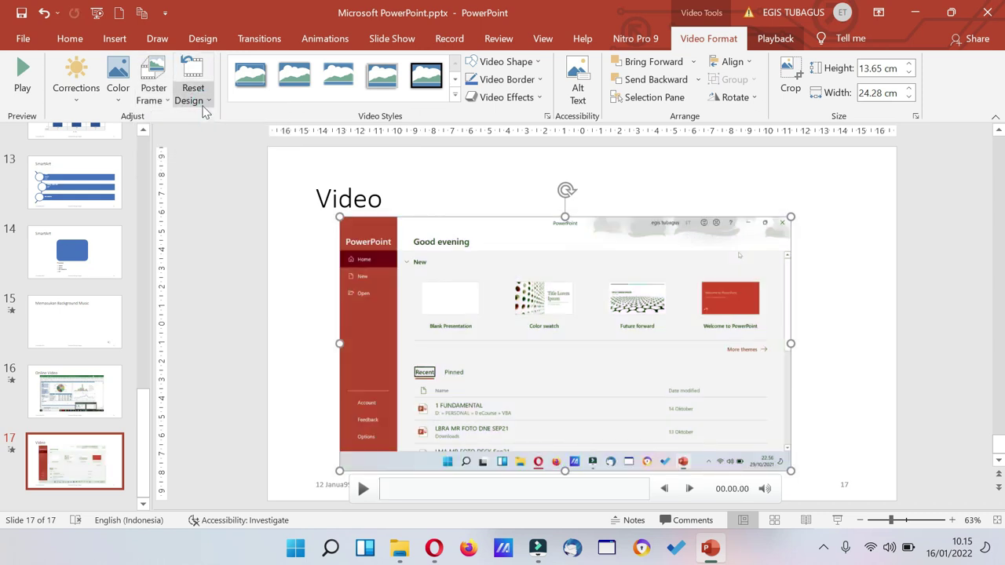
Apply Reset Design & Size, then undo the resize to keep 13.65 × 24.28 cm.
left_click(79, 102)
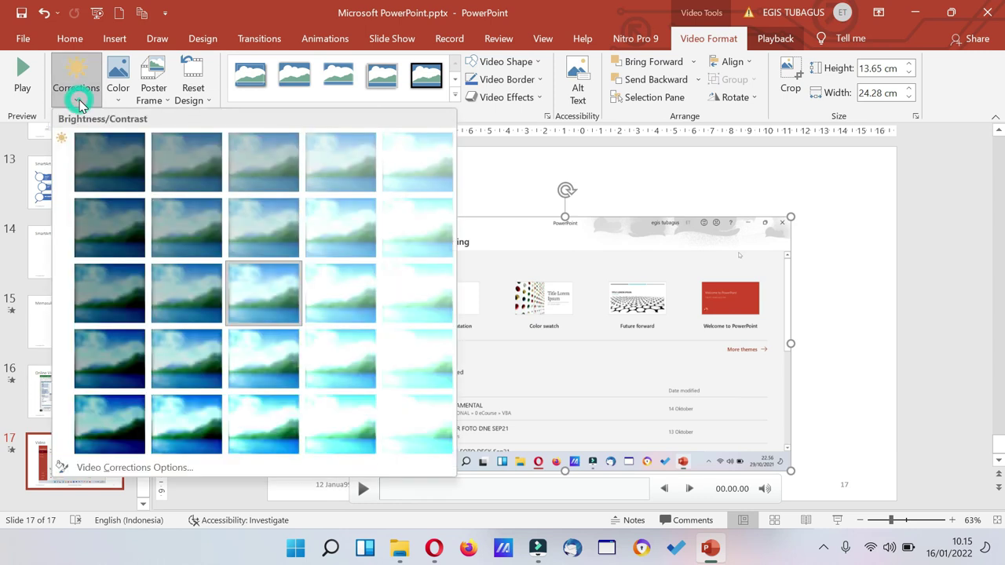
left_click(189, 104)
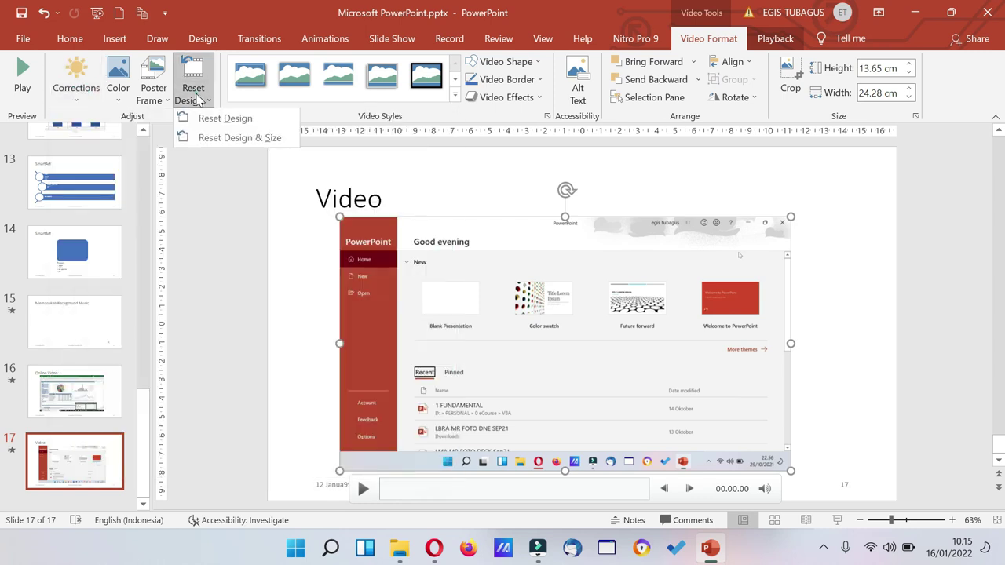
left_click(217, 139)
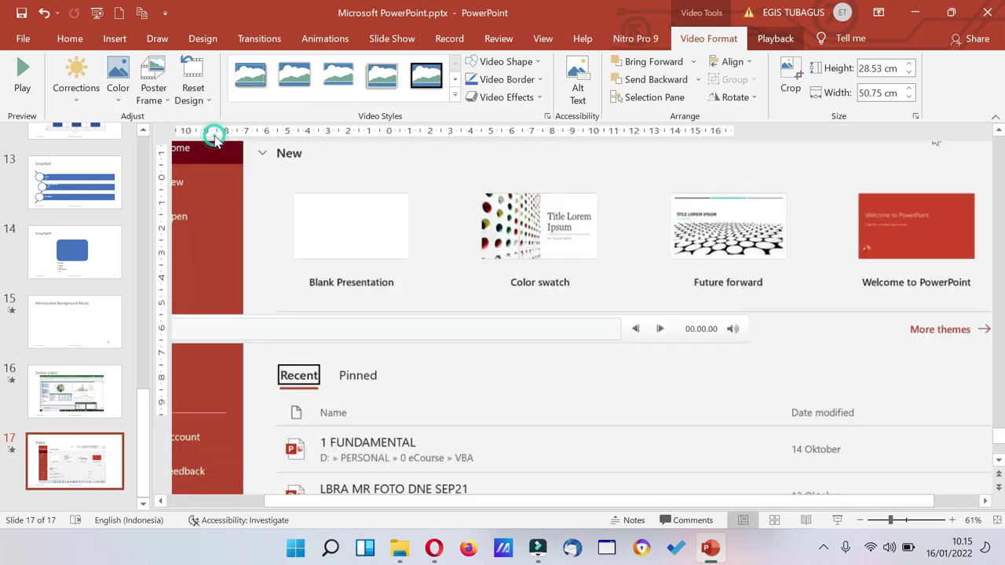
left_click(194, 99)
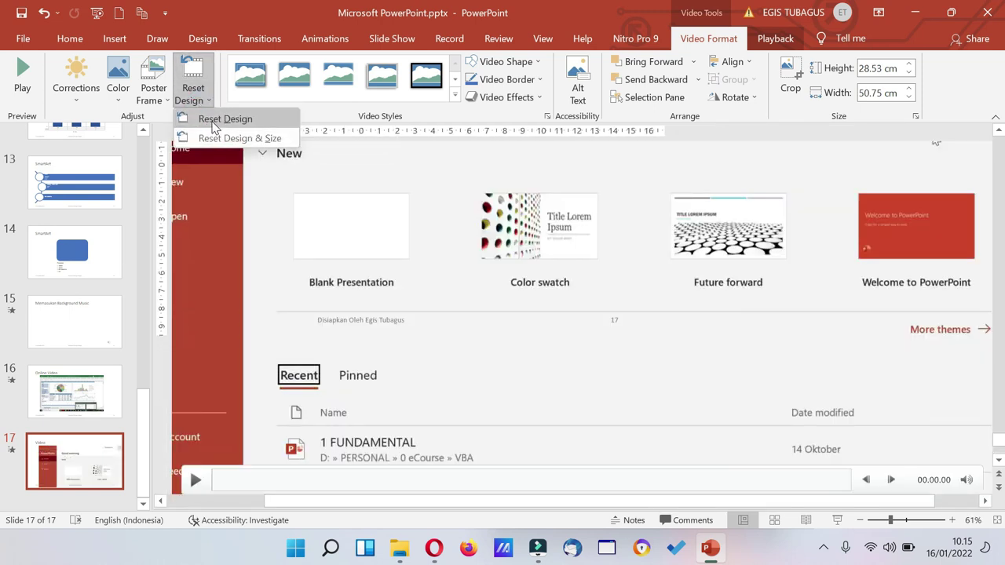
left_click(194, 12)
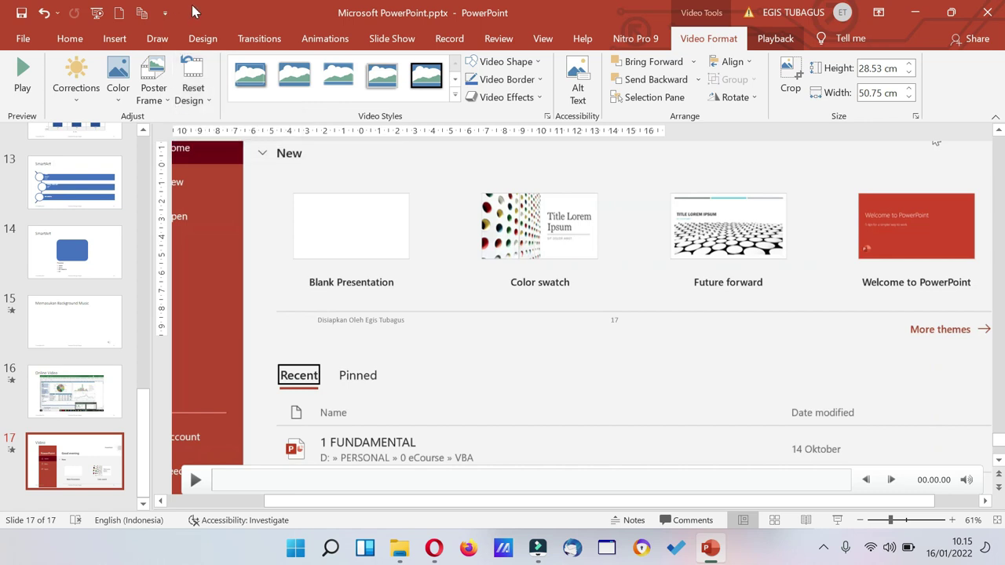
left_click(44, 13)
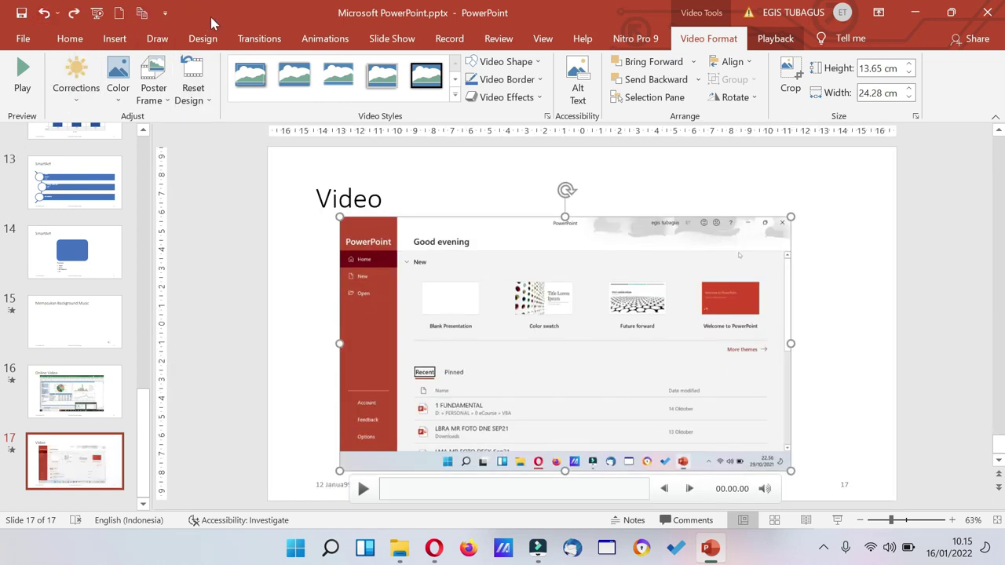
Give the video a rounded-rectangle shape, trying two variants.
left_click(539, 62)
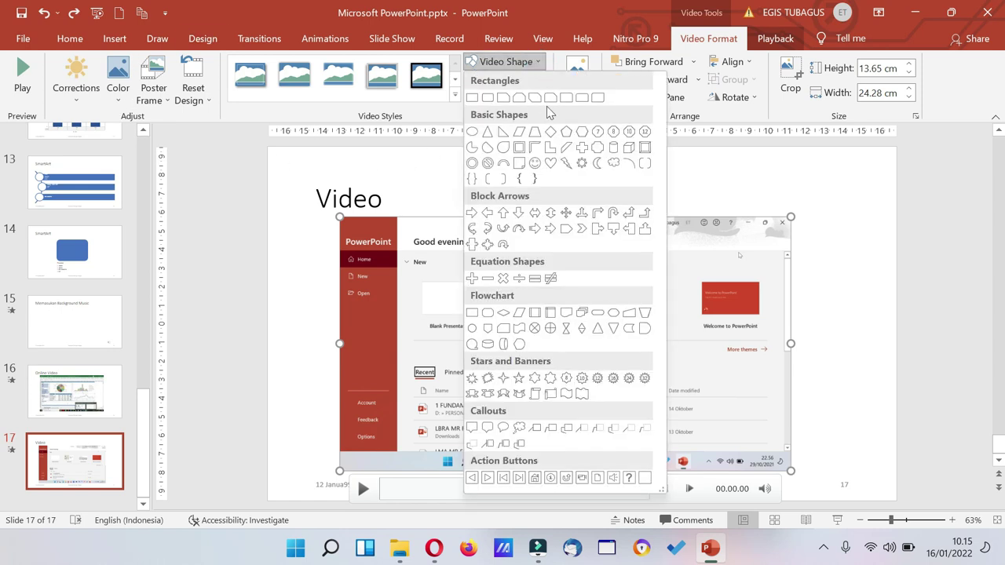
left_click(594, 99)
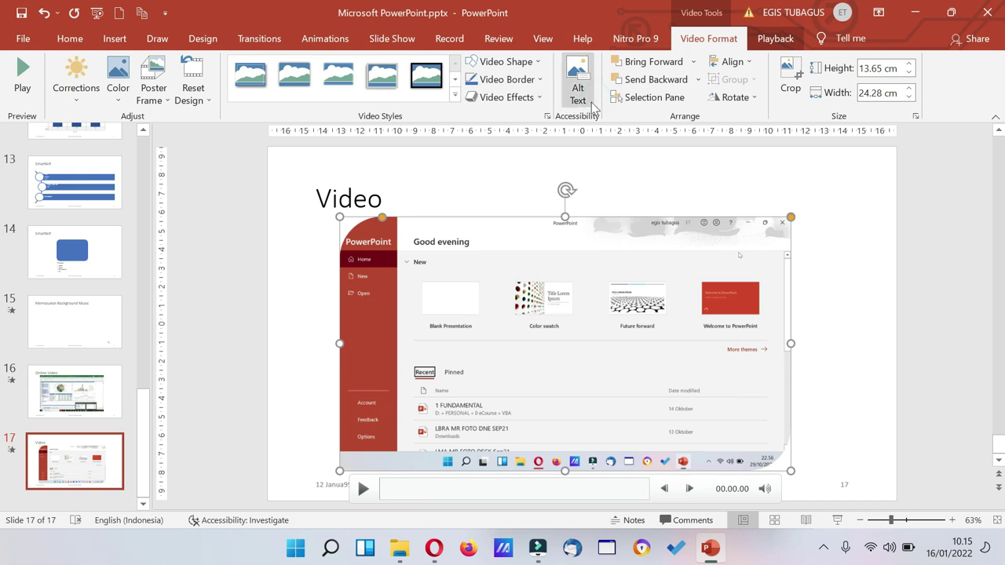
left_click(531, 66)
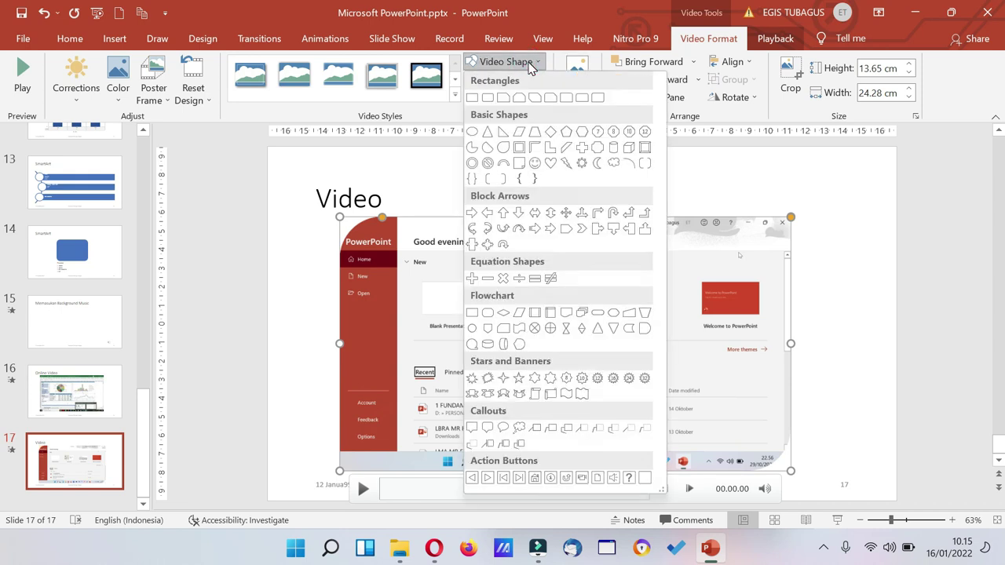
left_click(490, 100)
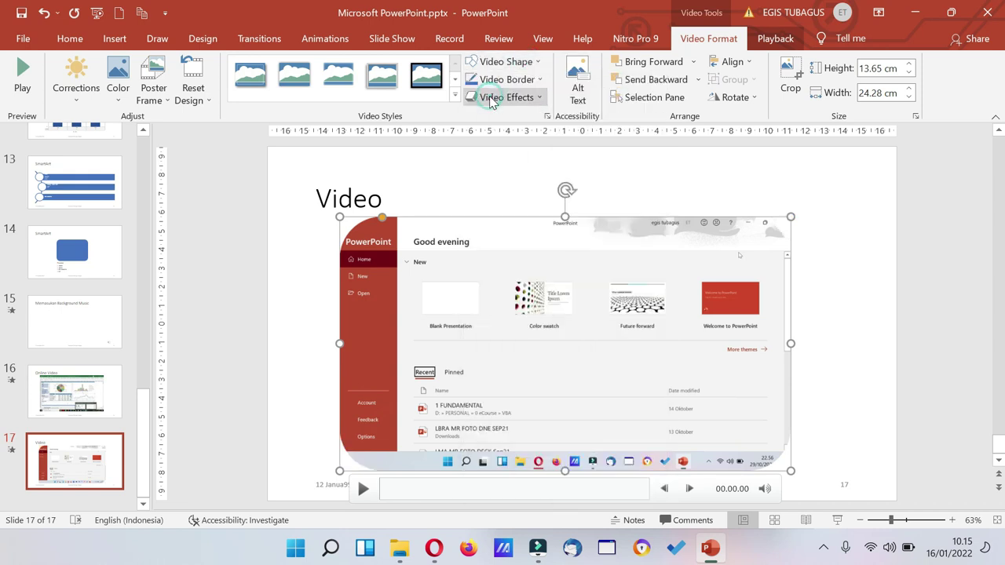
left_click(848, 424)
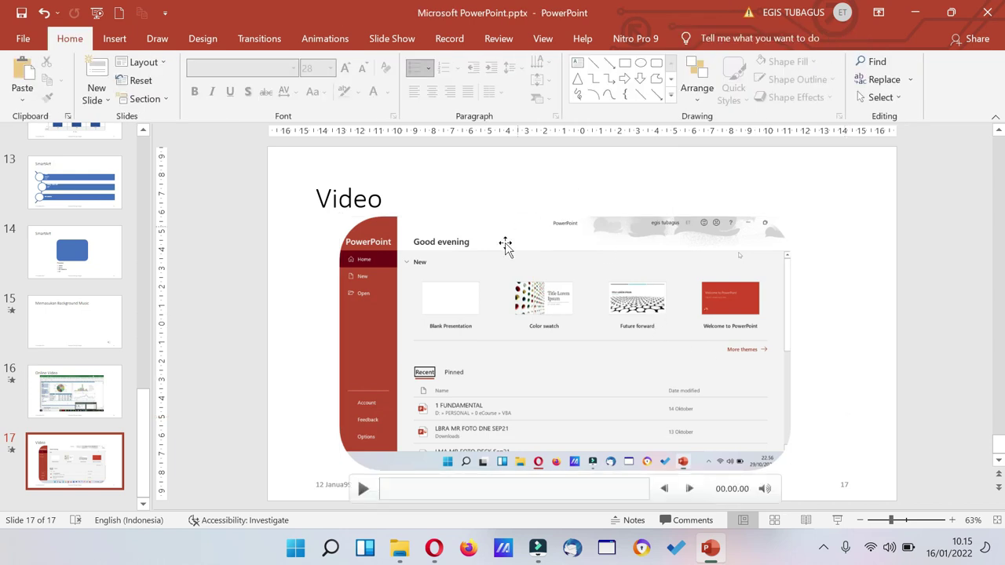
left_click(509, 322)
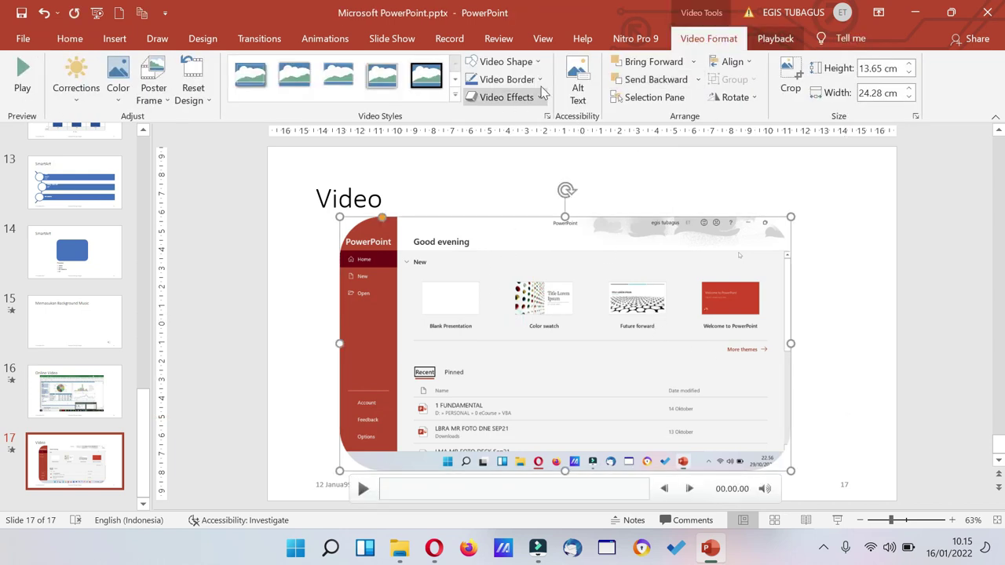
Add a 4½ pt Blue, Accent 5, Darker 50% border to the video.
left_click(534, 79)
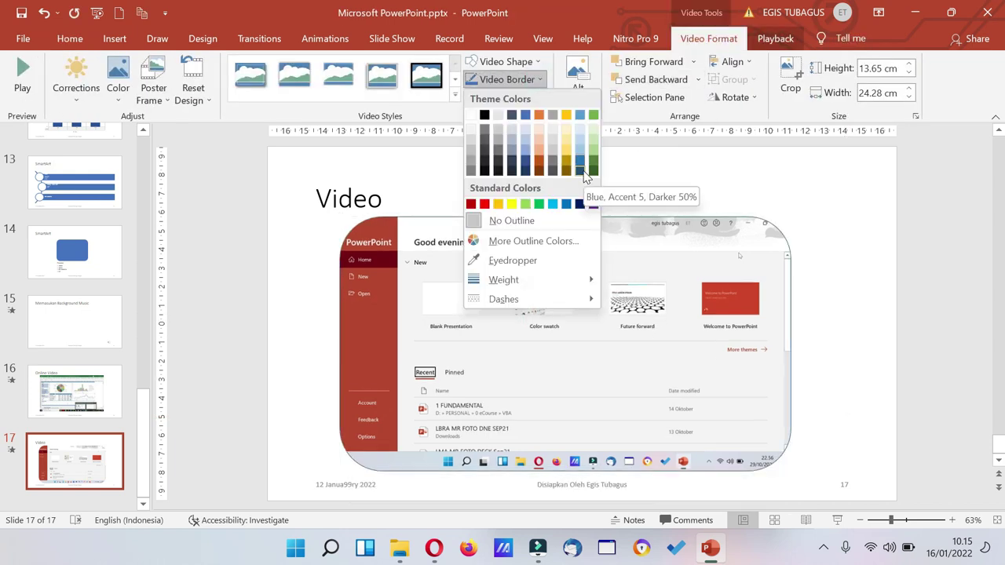
left_click(584, 171)
left_click(540, 79)
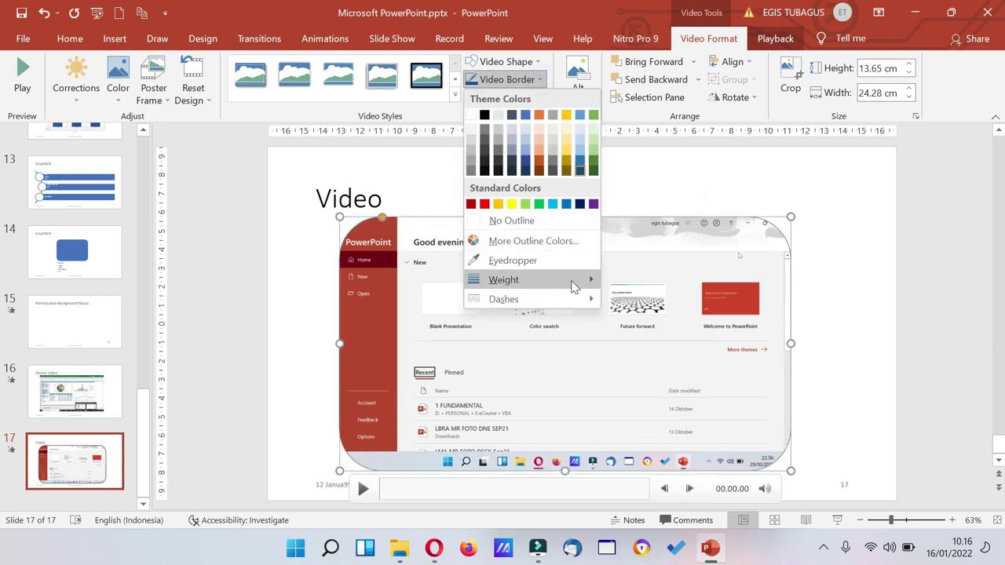
mouse_move(578, 280)
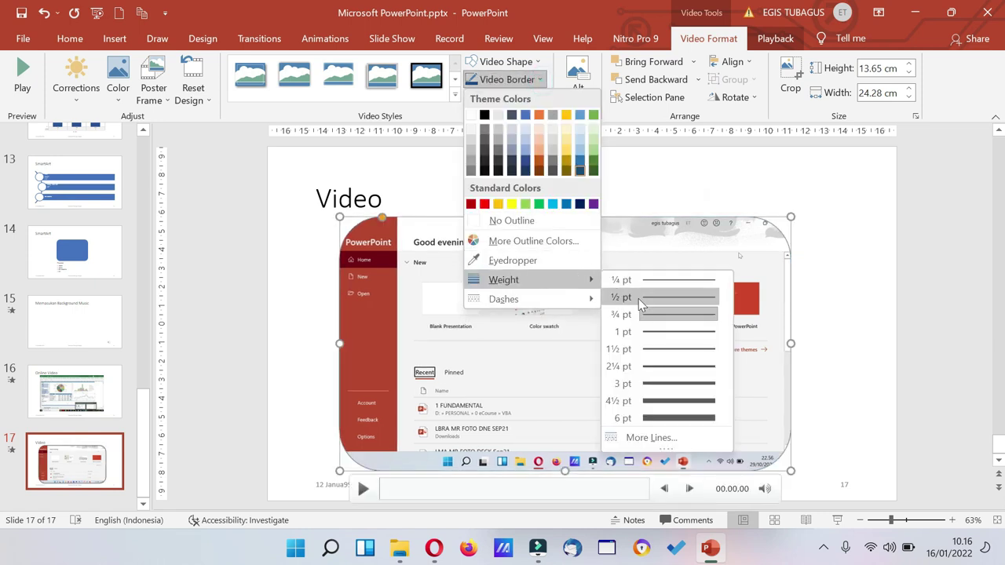
left_click(671, 406)
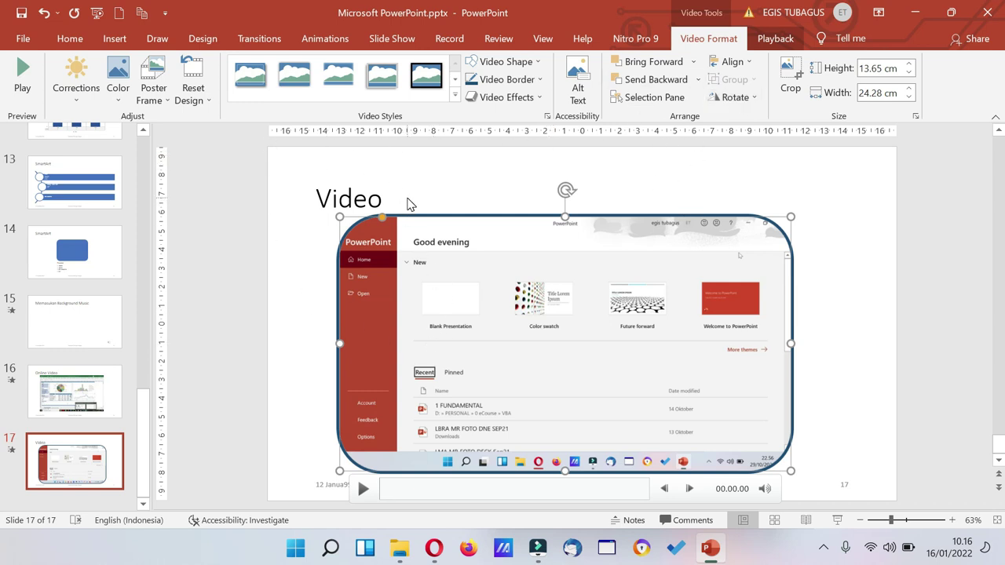
Set the video's Playback Start option to Automatically.
left_click(789, 45)
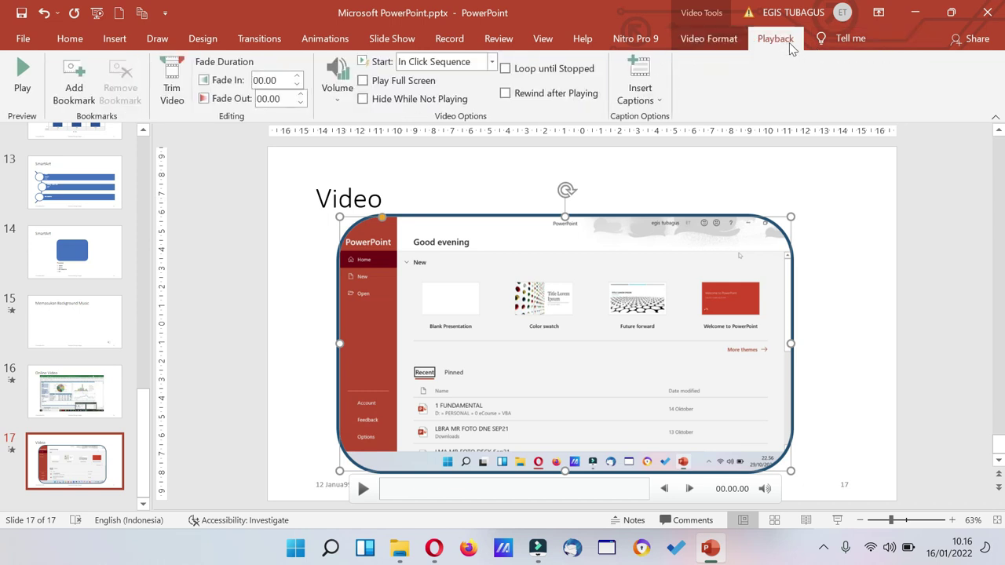
left_click(492, 61)
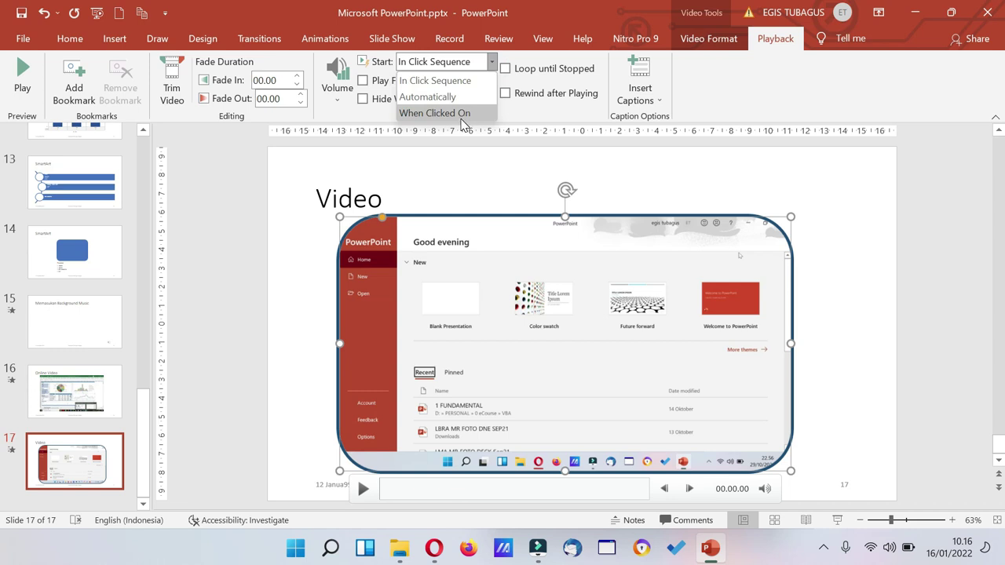
left_click(452, 96)
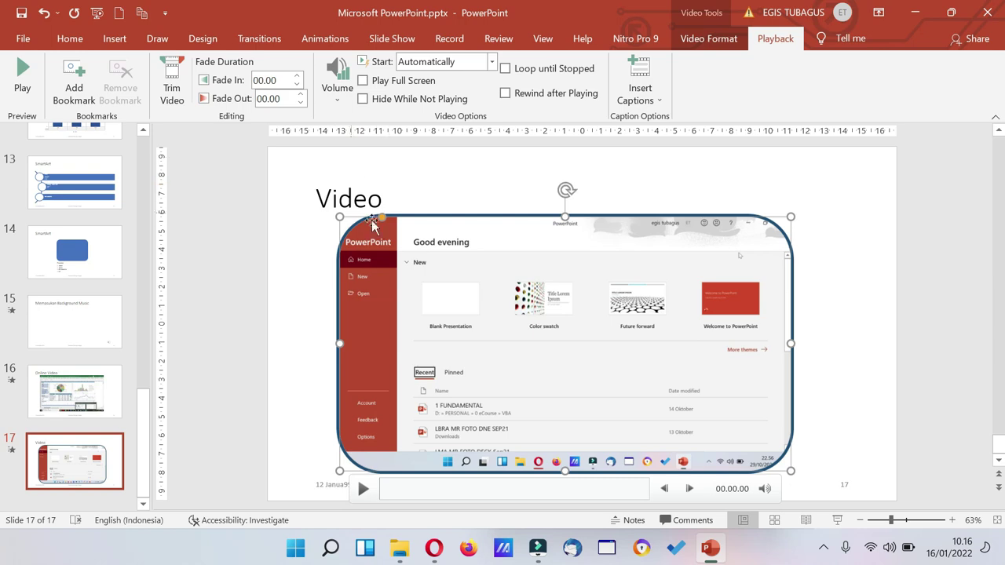
Test the video in a slide show, pause it, and exit with Esc.
left_click(836, 520)
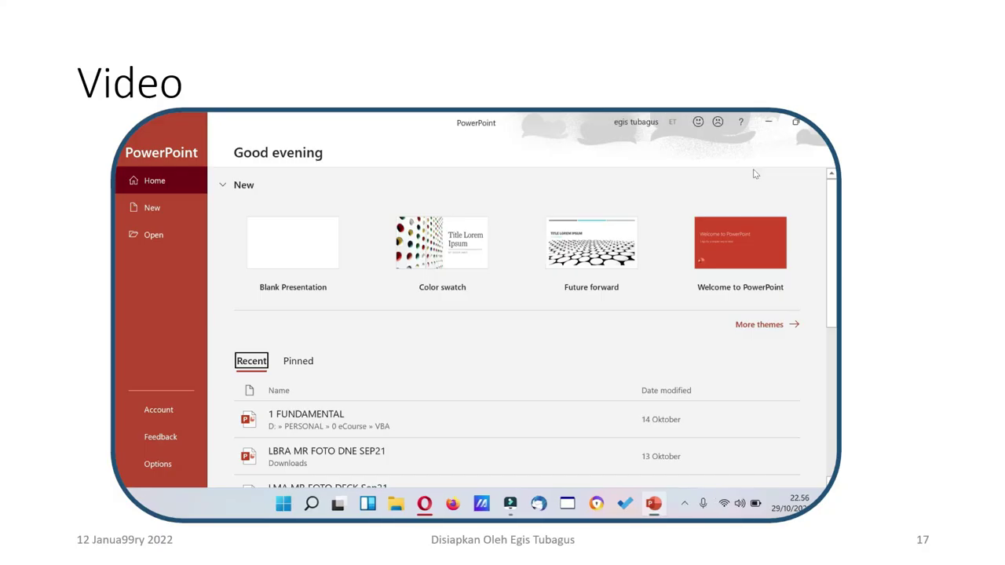
mouse_move(543, 356)
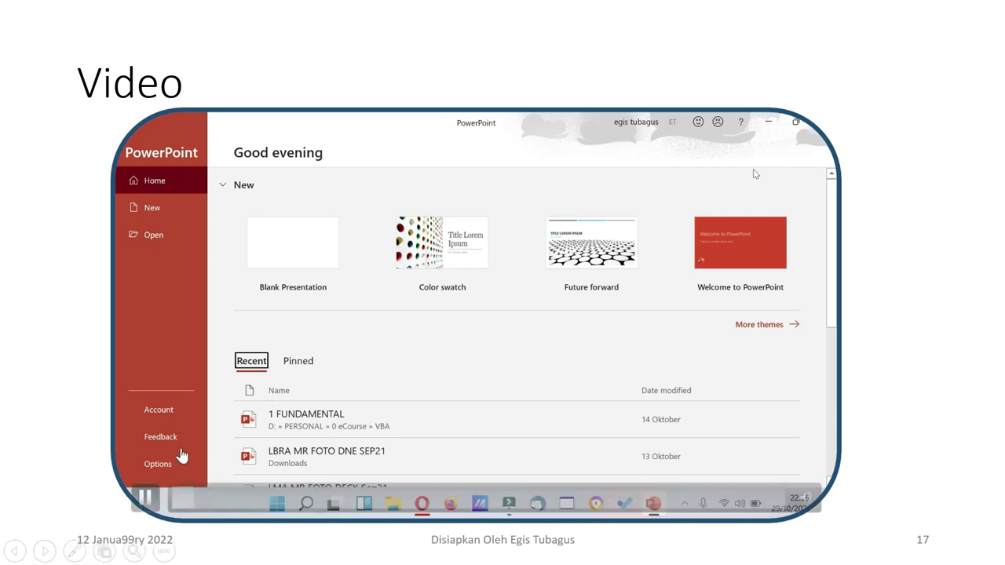
left_click(151, 497)
key("Escape")
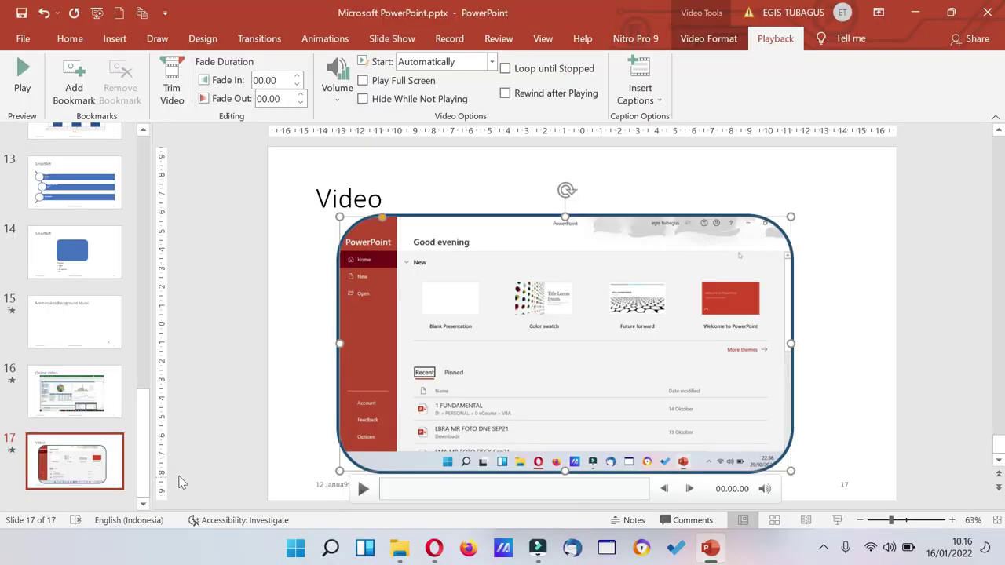
Make the video play full screen and check it in a slide show.
left_click(363, 81)
left_click(837, 521)
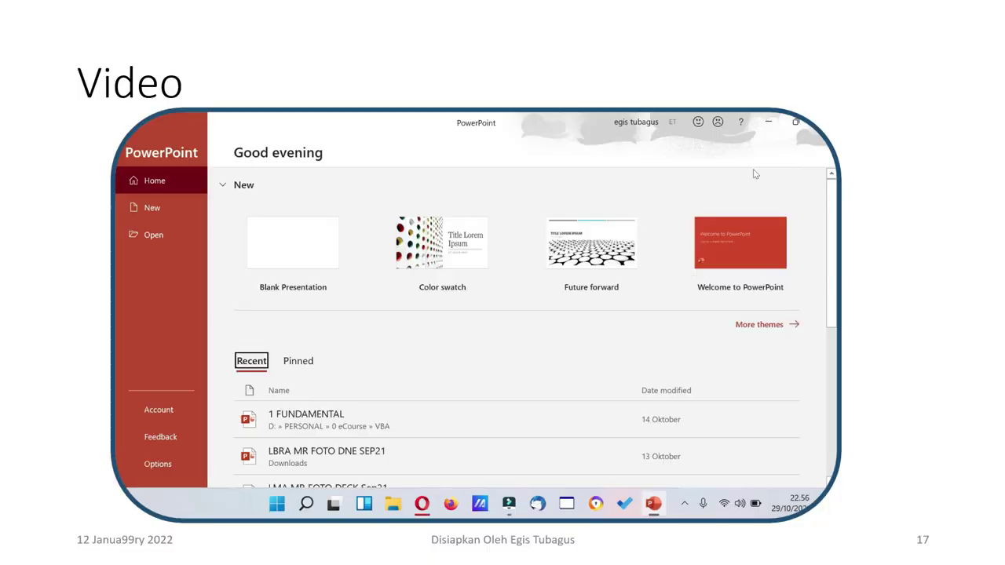
key("Escape")
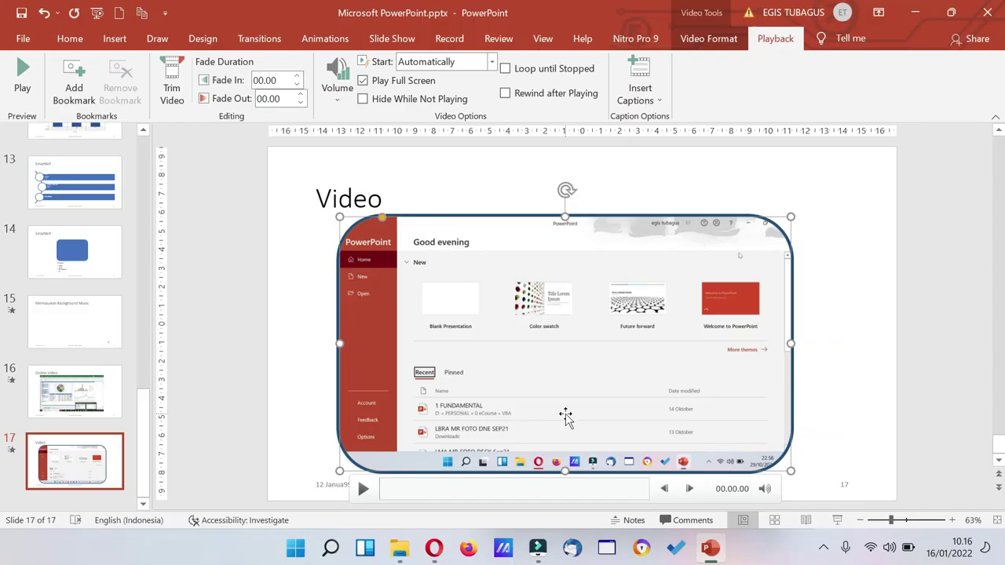
Set the video to start In Click Sequence and test playback in Slide Show.
left_click(492, 61)
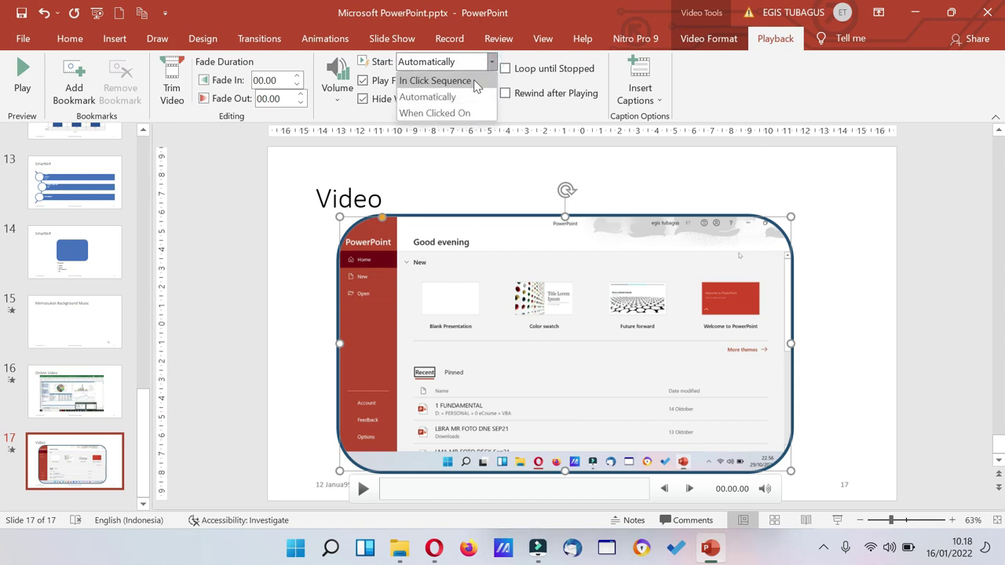
left_click(473, 79)
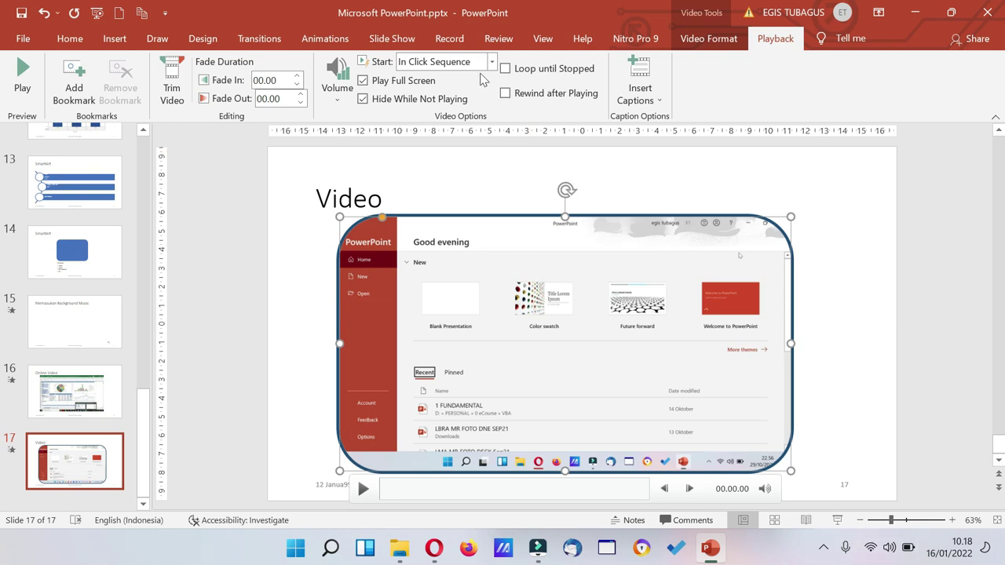
left_click(837, 520)
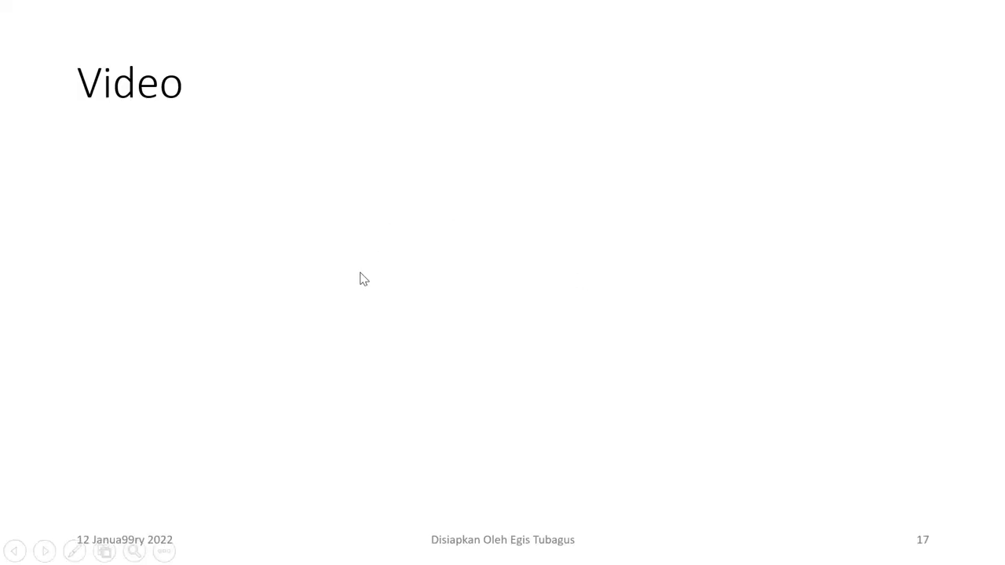
left_click(550, 335)
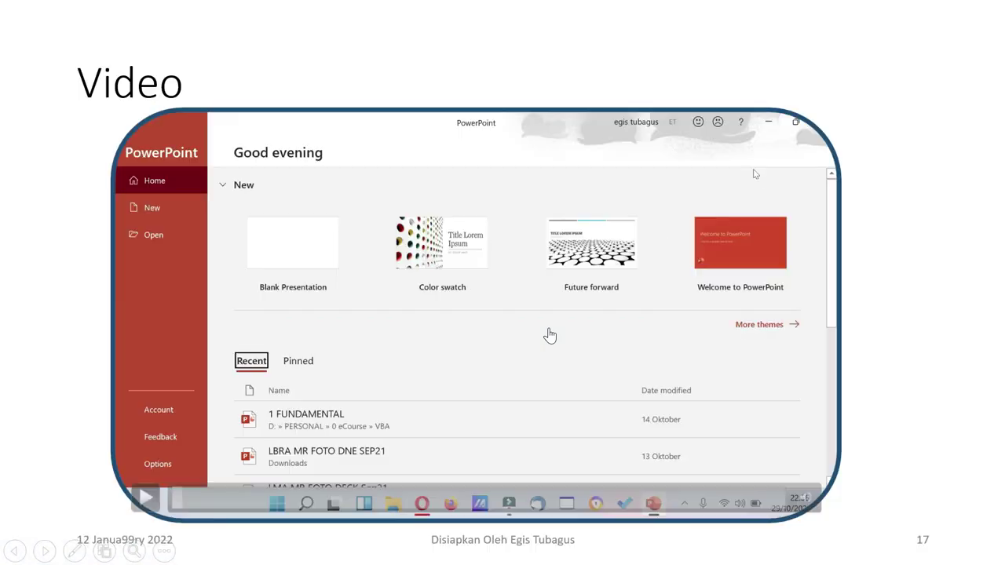
key("Escape")
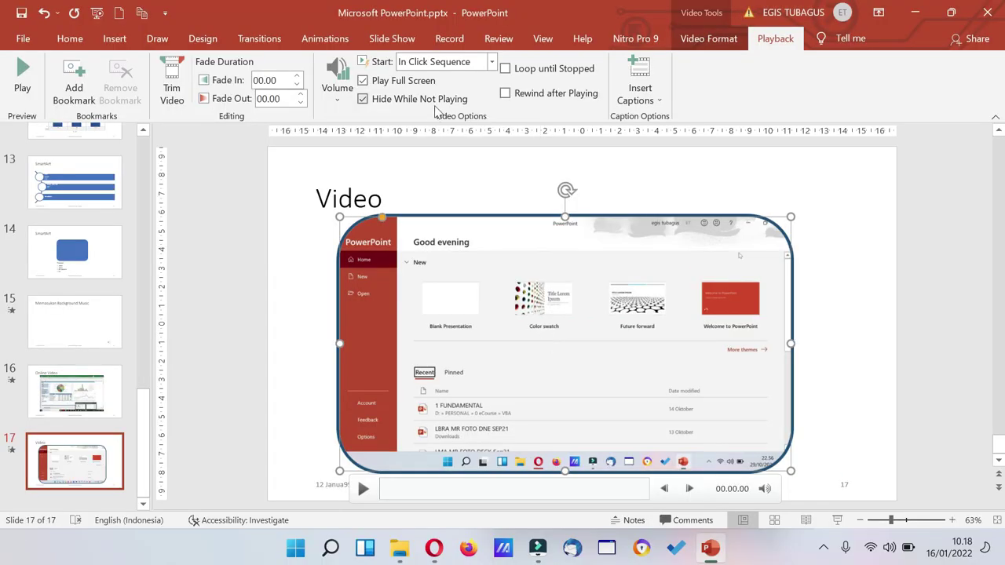
Turn on Loop until Stopped and Rewind after Playing, then cancel the WebVTT caption picker.
left_click(505, 70)
left_click(511, 92)
left_click(662, 102)
left_click(667, 119)
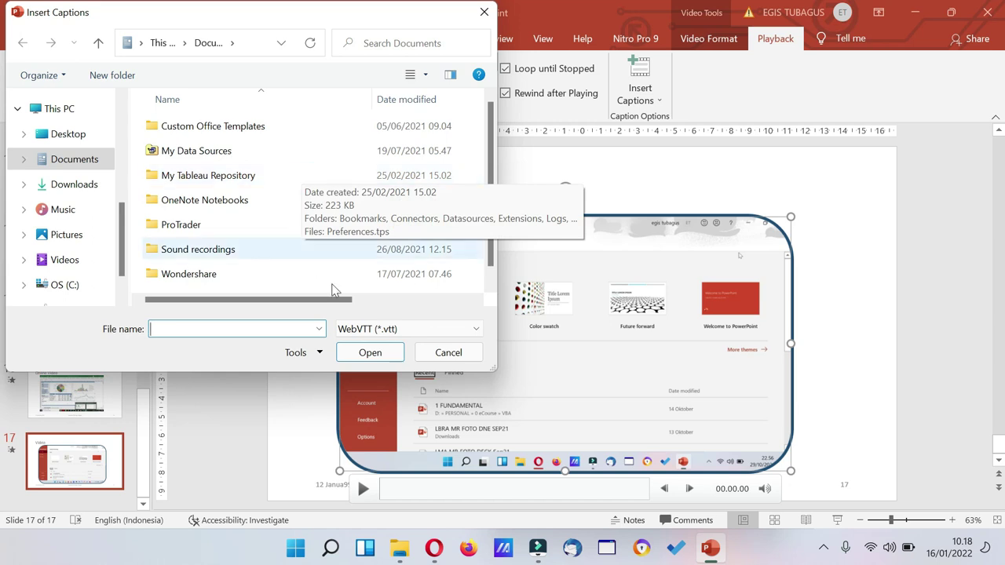
left_click(408, 330)
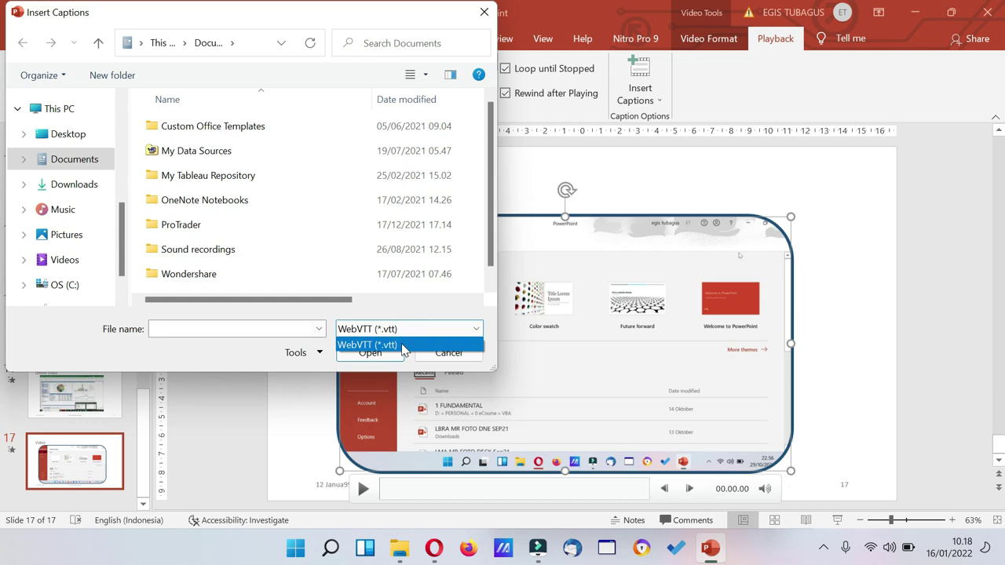
left_click(403, 346)
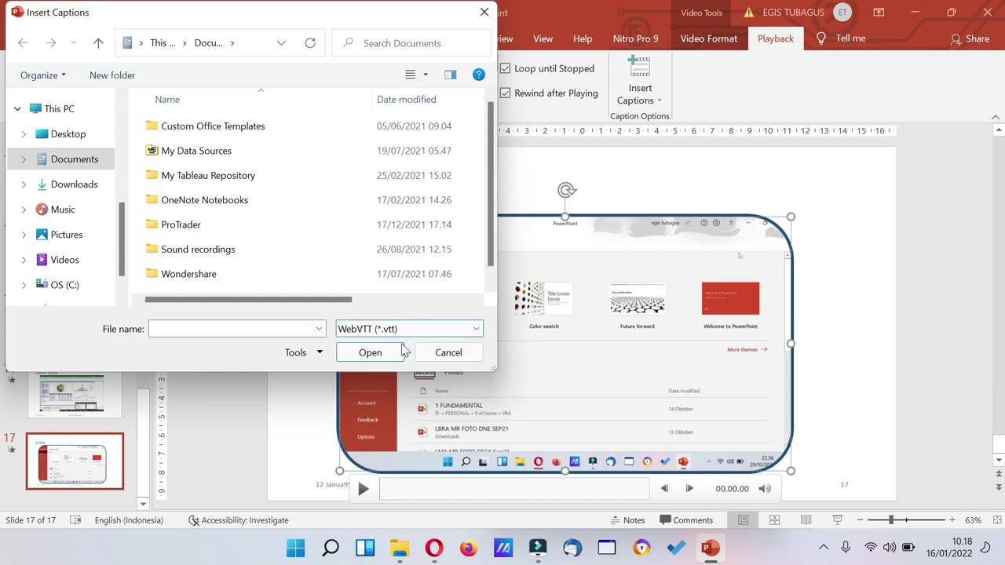
left_click(401, 353)
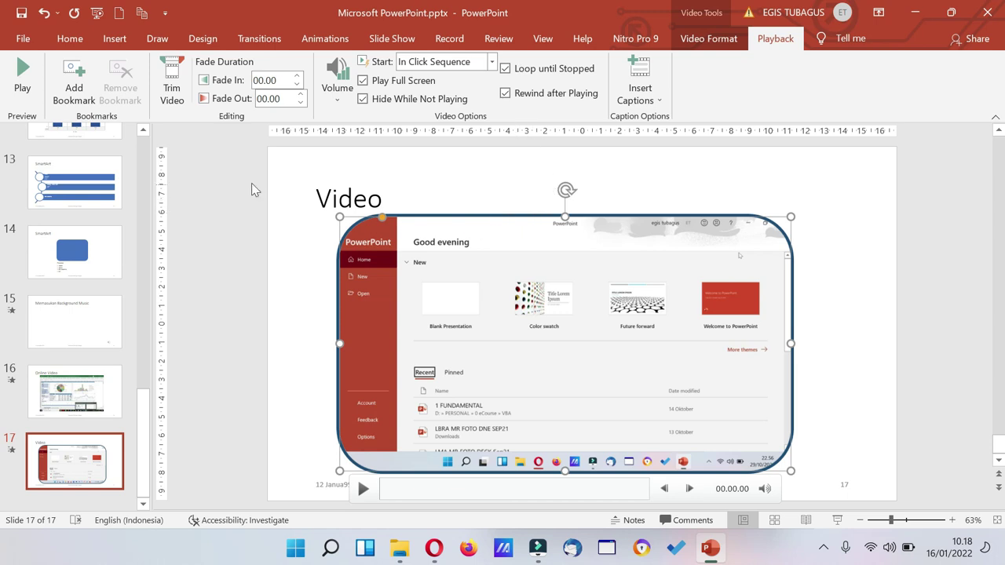
Trim the video to start at 00.16.578 and end at 00.23.894.
left_click(172, 83)
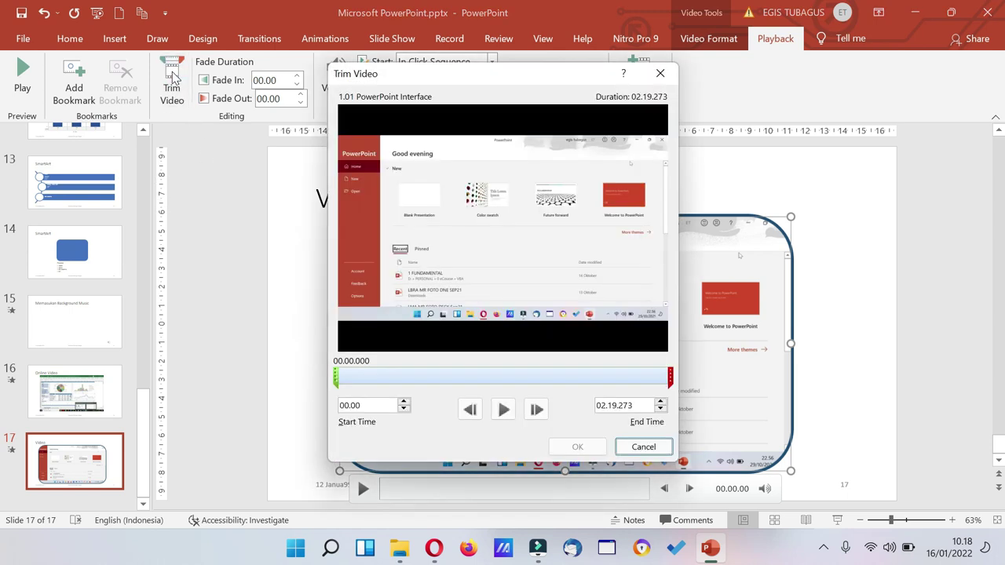
left_click(390, 382)
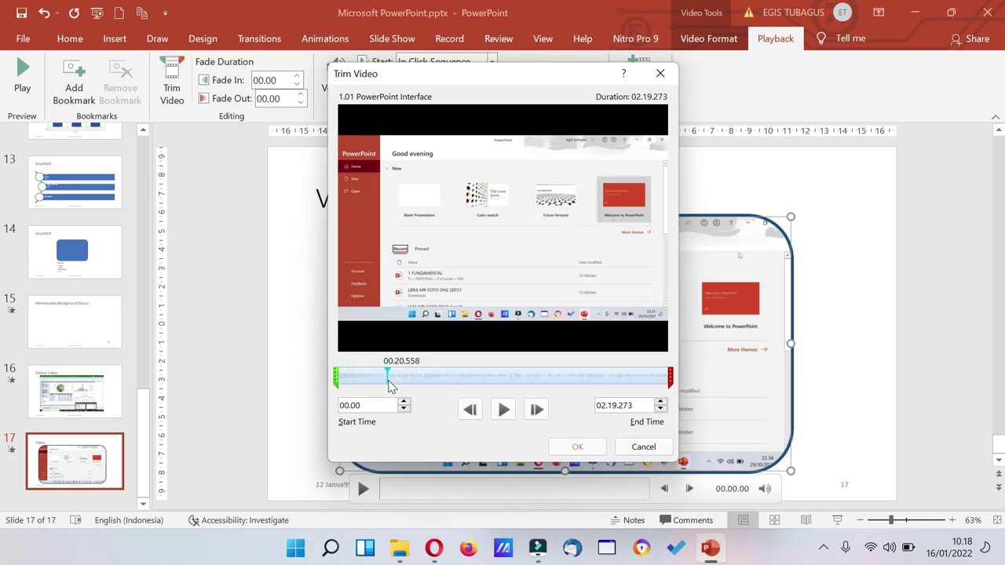
left_click(662, 385)
left_click_drag(662, 384, 398, 385)
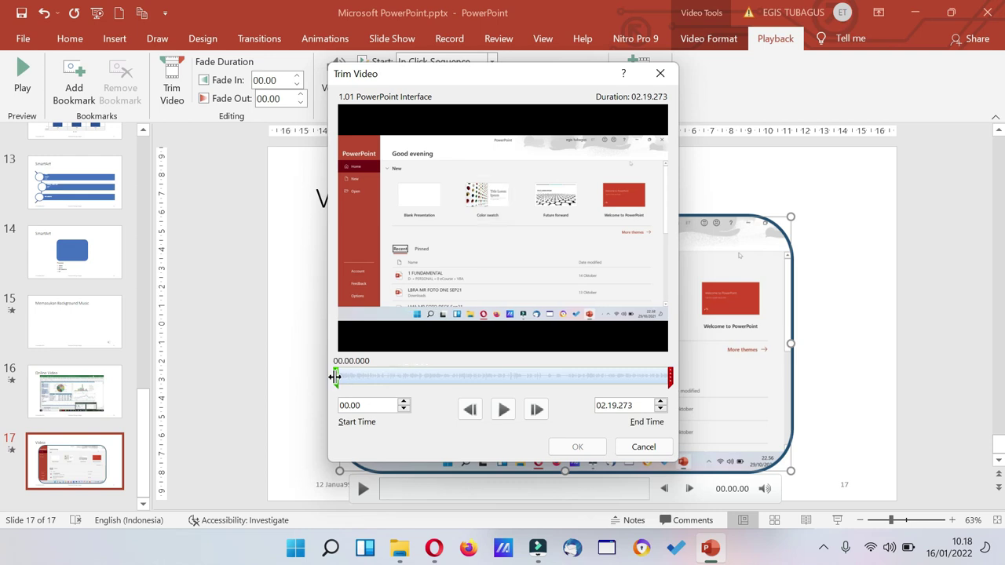
left_click_drag(336, 378, 375, 378)
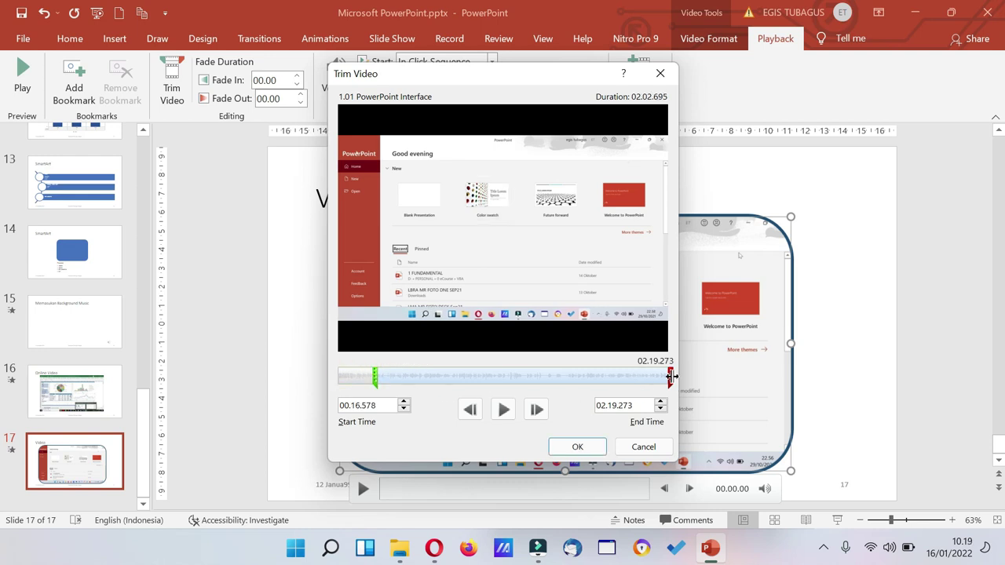
left_click_drag(669, 380, 397, 380)
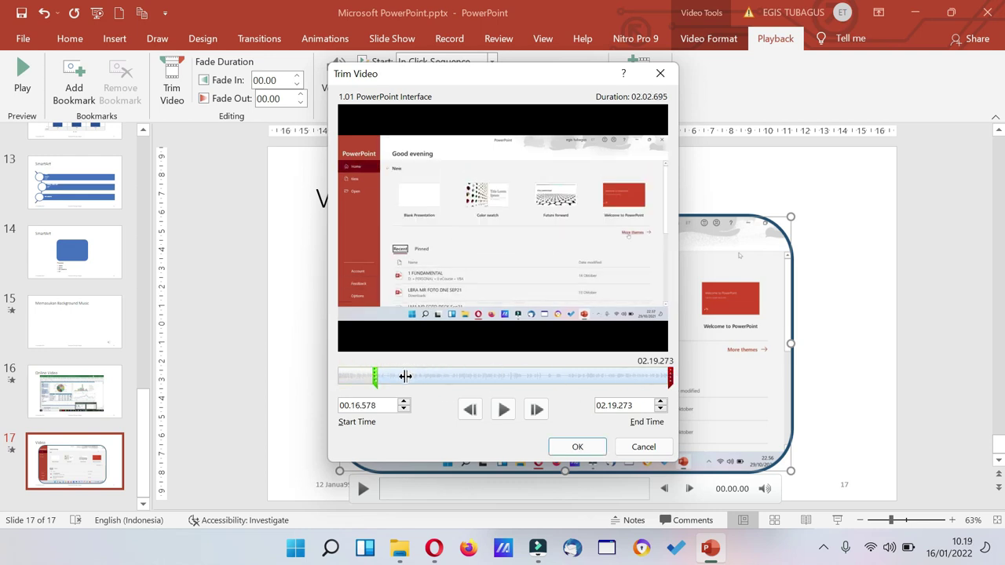
left_click(595, 447)
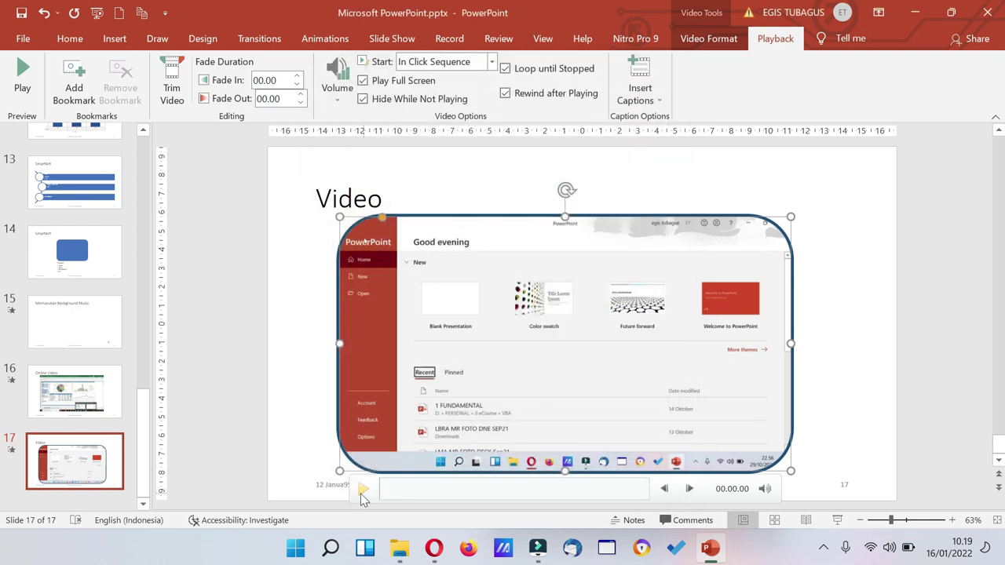
left_click(363, 490)
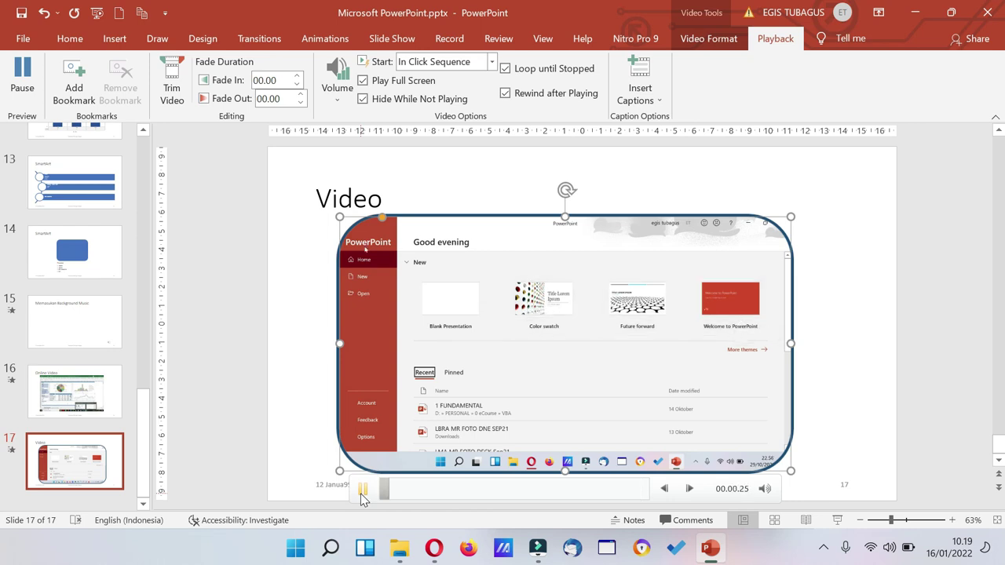
left_click(363, 490)
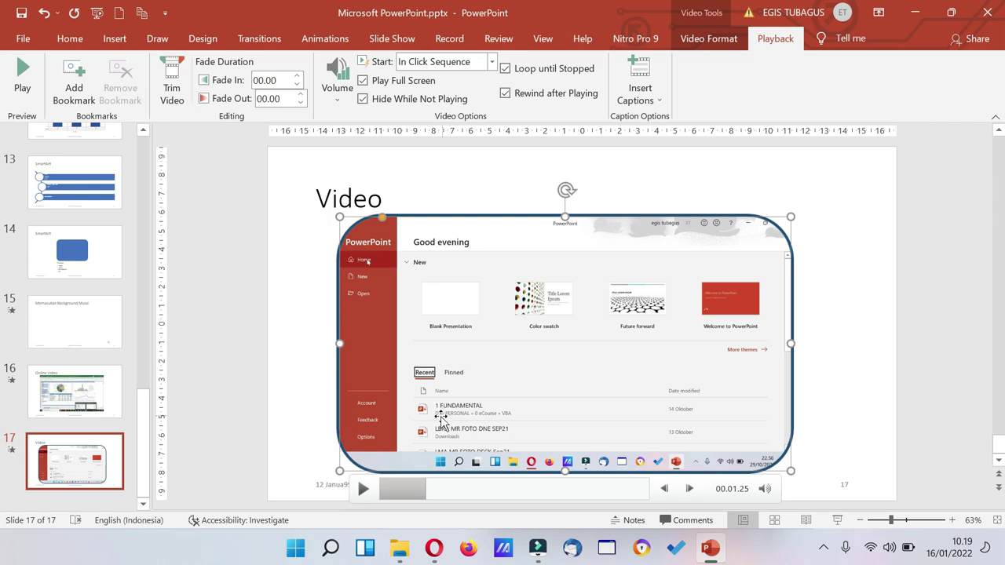
left_click(85, 77)
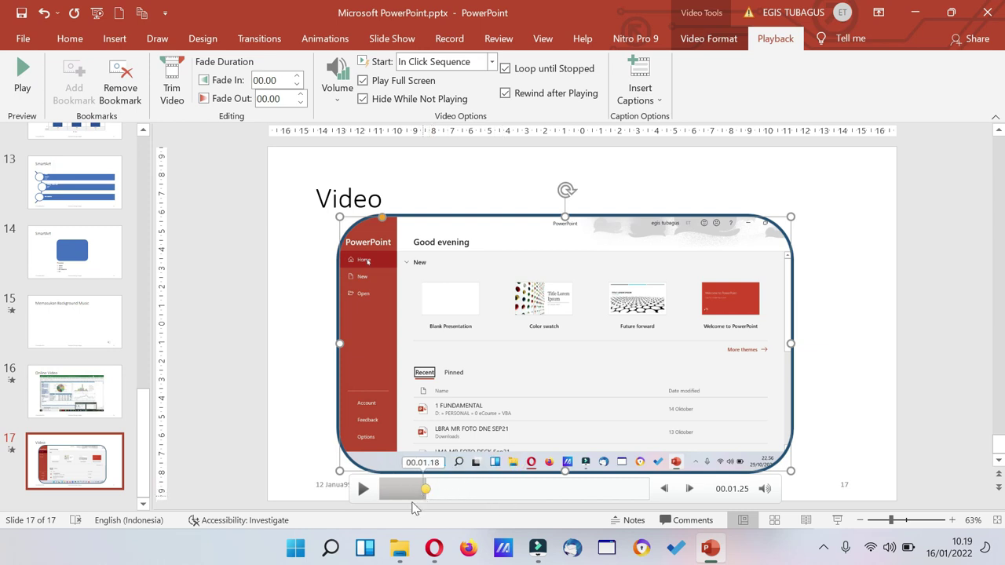
left_click(363, 493)
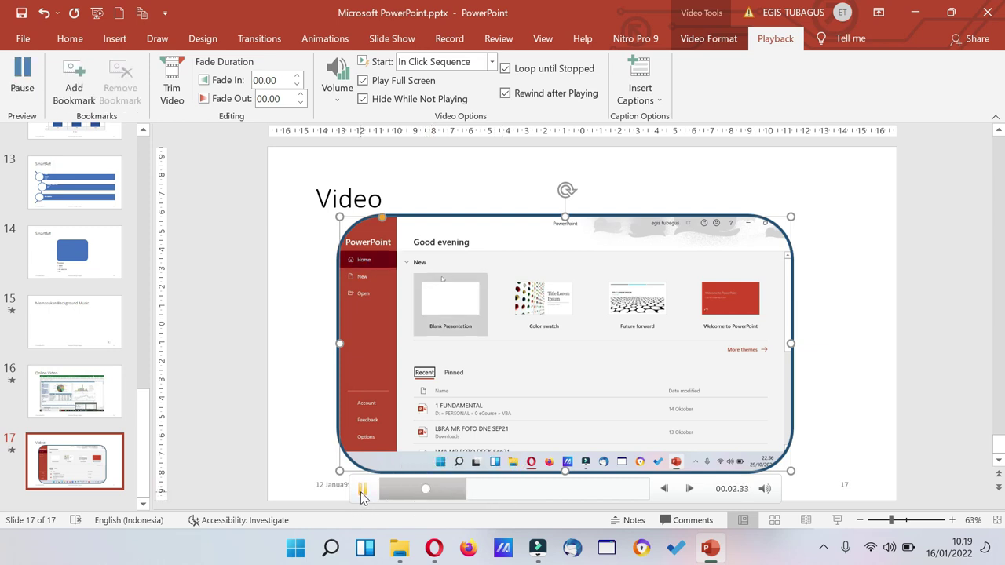
left_click(363, 493)
left_click(425, 496)
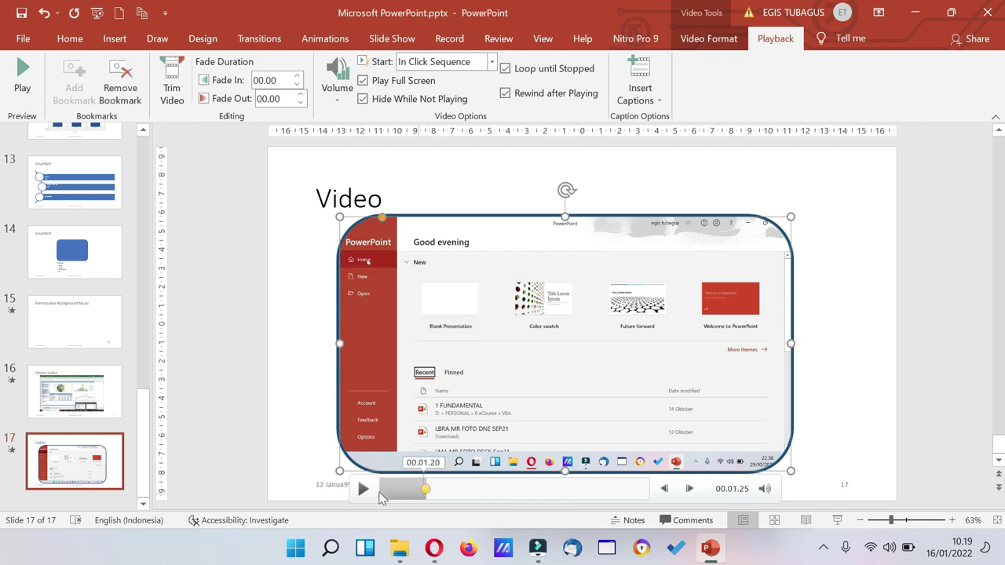
left_click(364, 490)
left_click(365, 490)
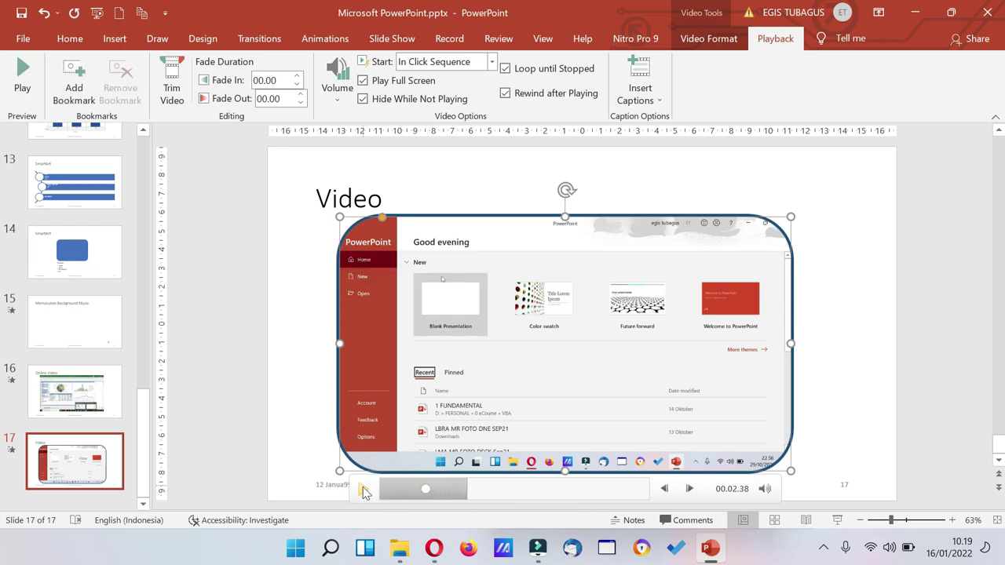
left_click(425, 494)
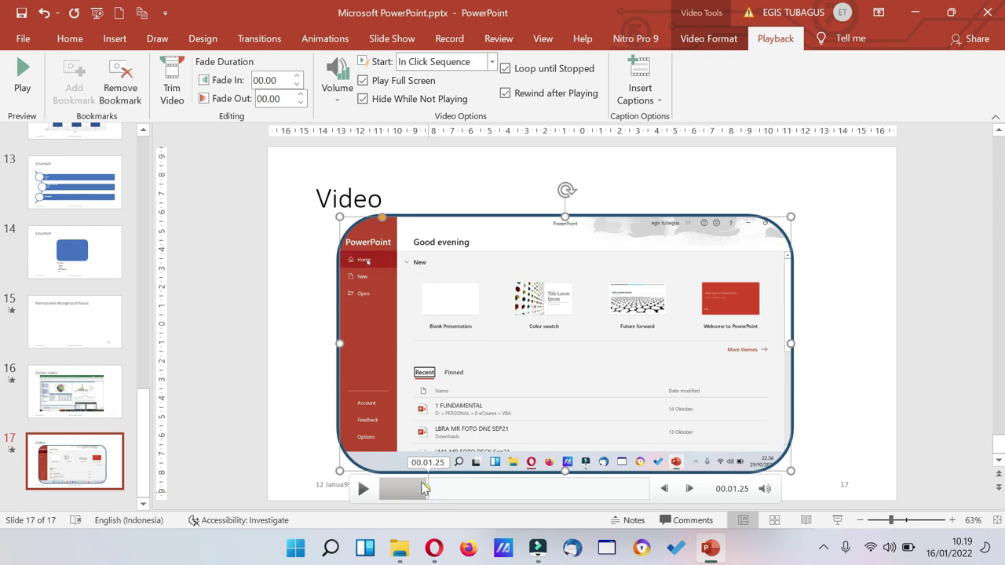
left_click(121, 76)
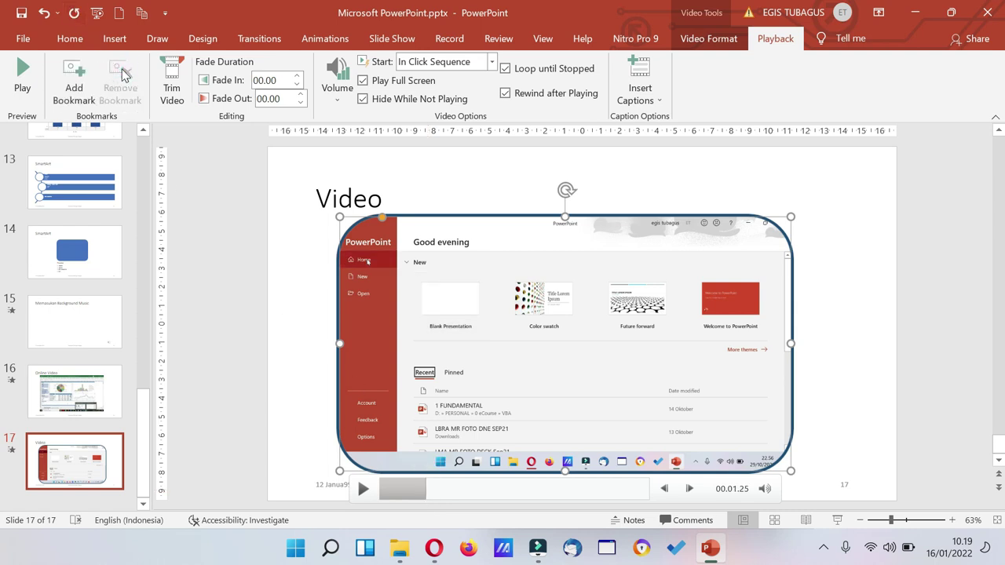